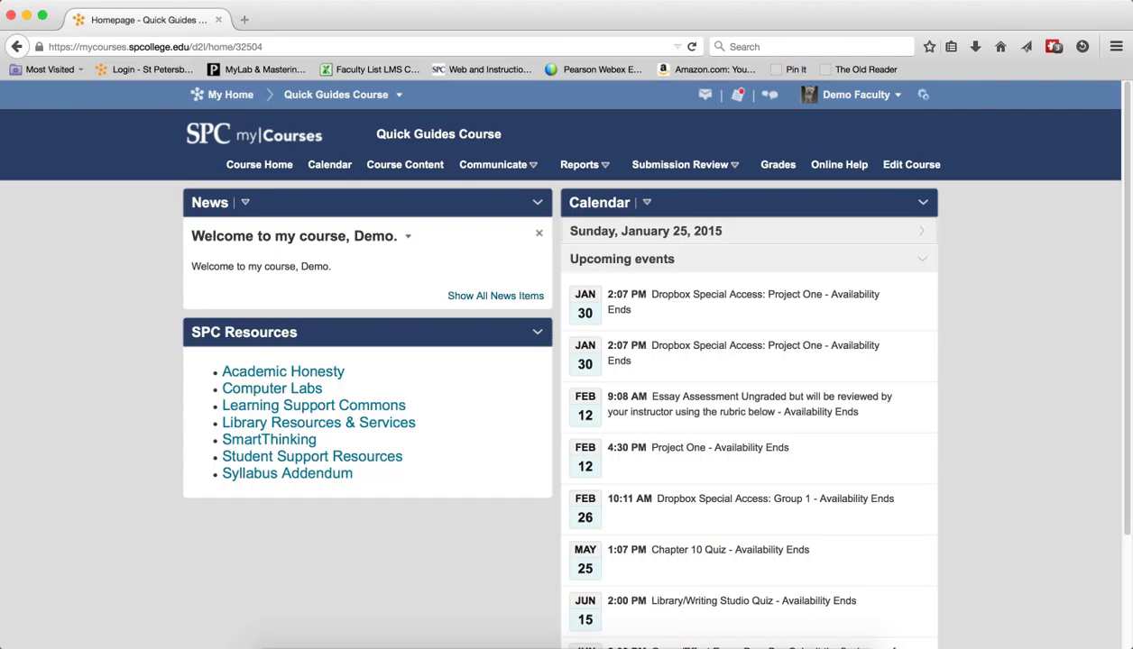
# Open the Project One dropbox folder from the course's submission review and show its submitted files
pyautogui.press('super+Tab')
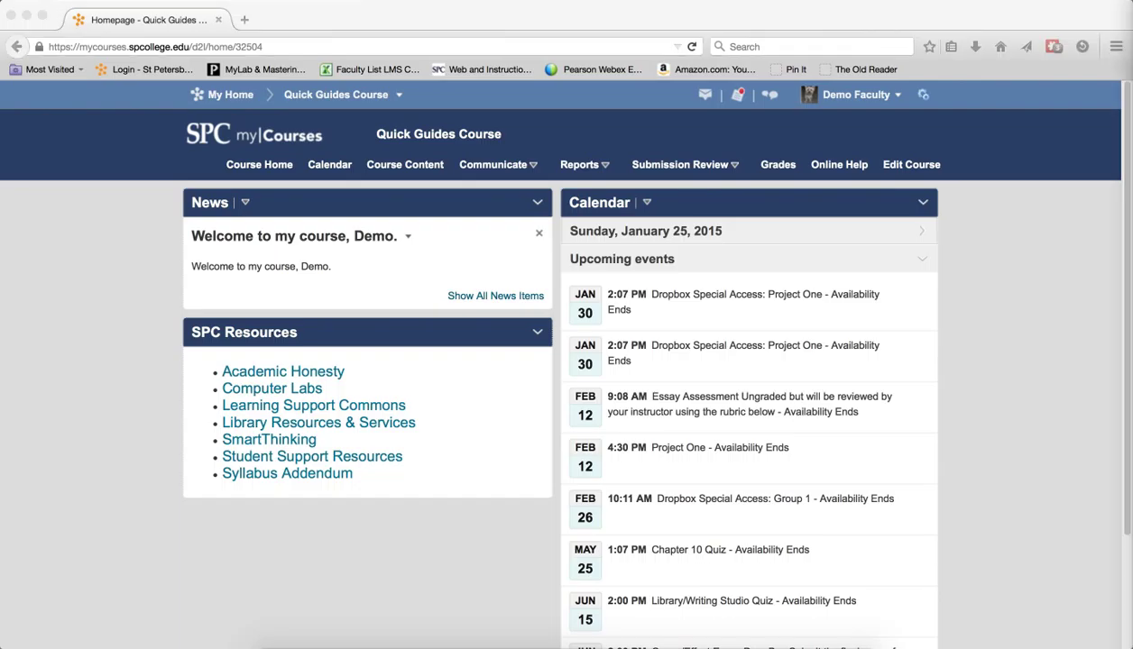
pyautogui.click(974, 400)
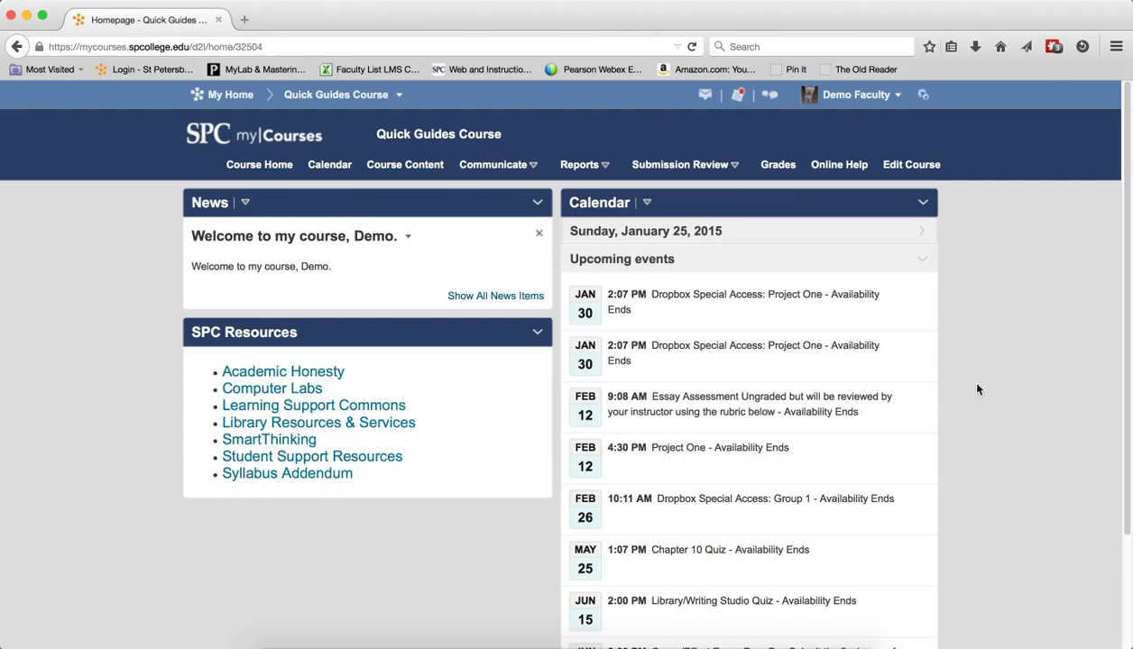
pyautogui.click(684, 168)
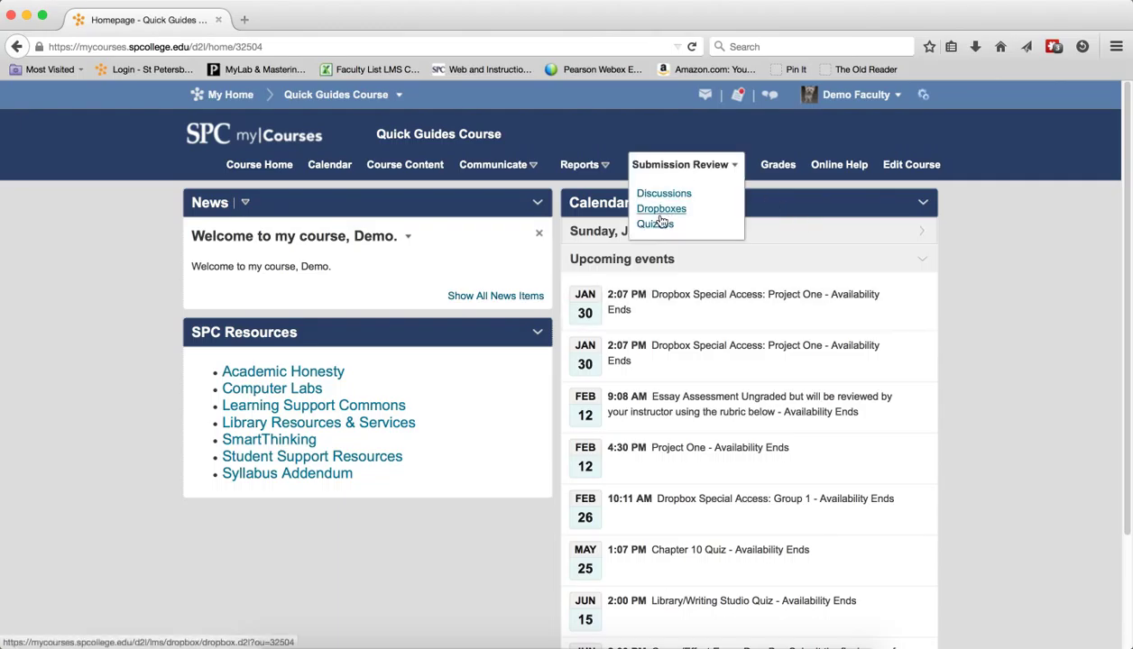
pyautogui.click(661, 210)
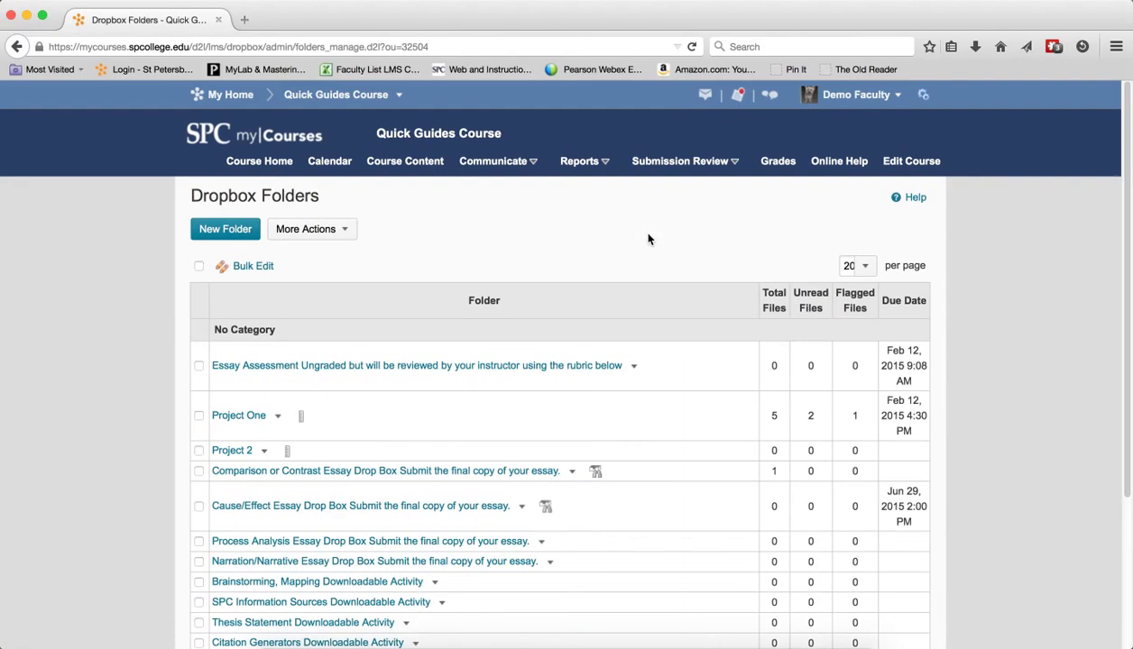
pyautogui.click(237, 417)
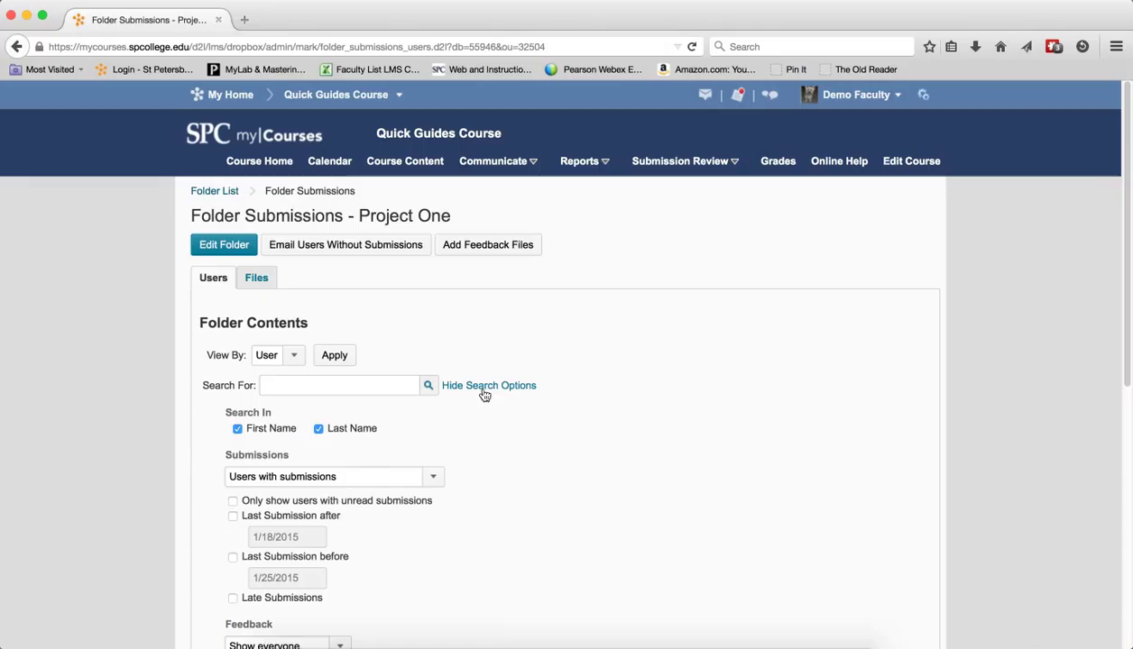
pyautogui.click(259, 281)
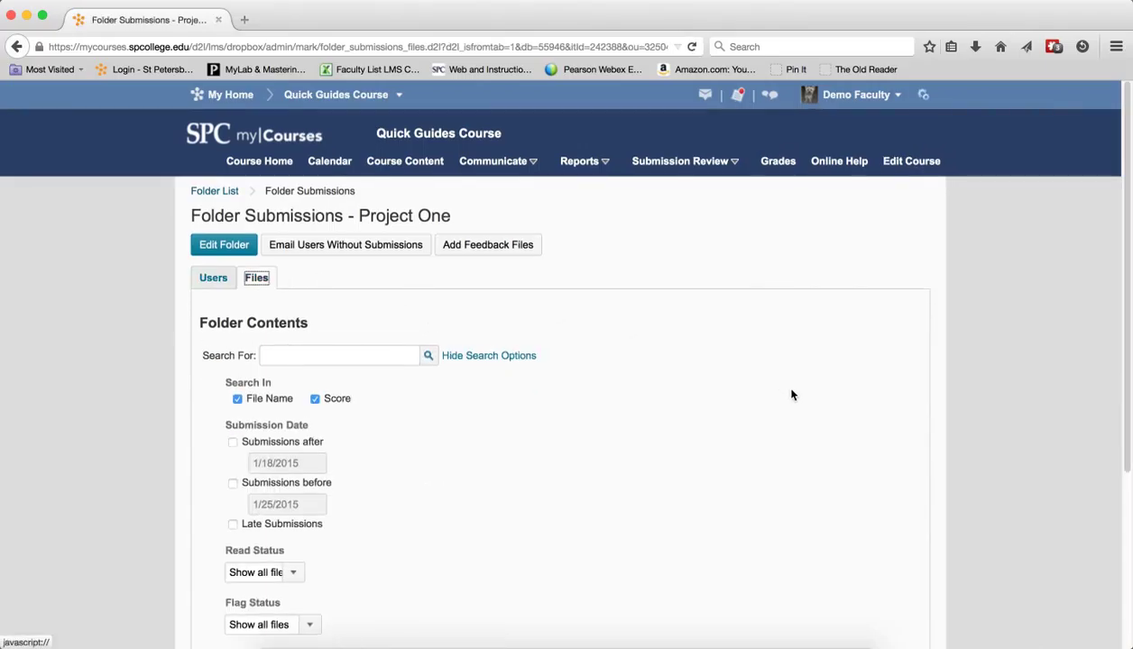
# Search the Project One submitted files for "quick", then clear the search
pyautogui.scroll(-1, 792, 395)
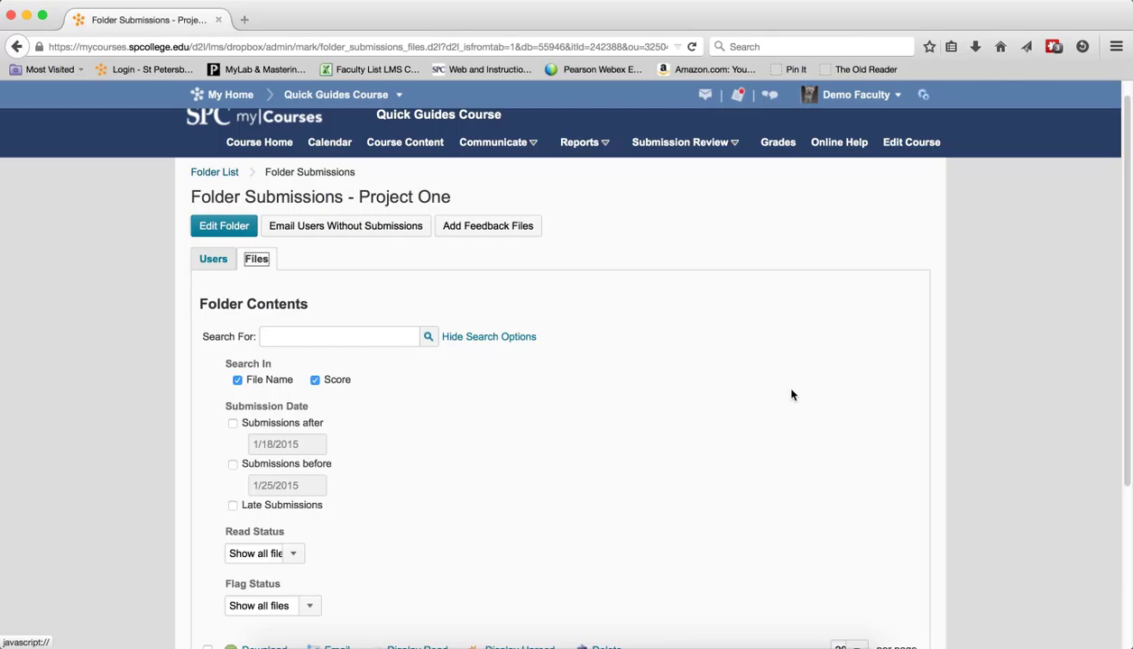
pyautogui.click(298, 332)
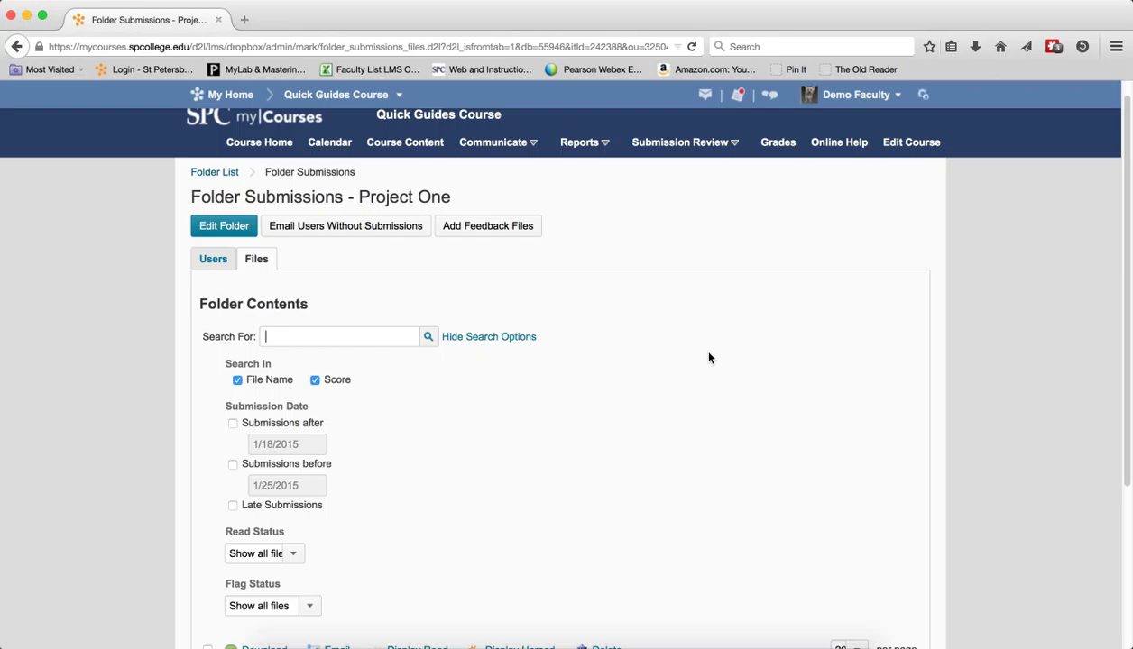
pyautogui.write('quick')
pyautogui.click(430, 339)
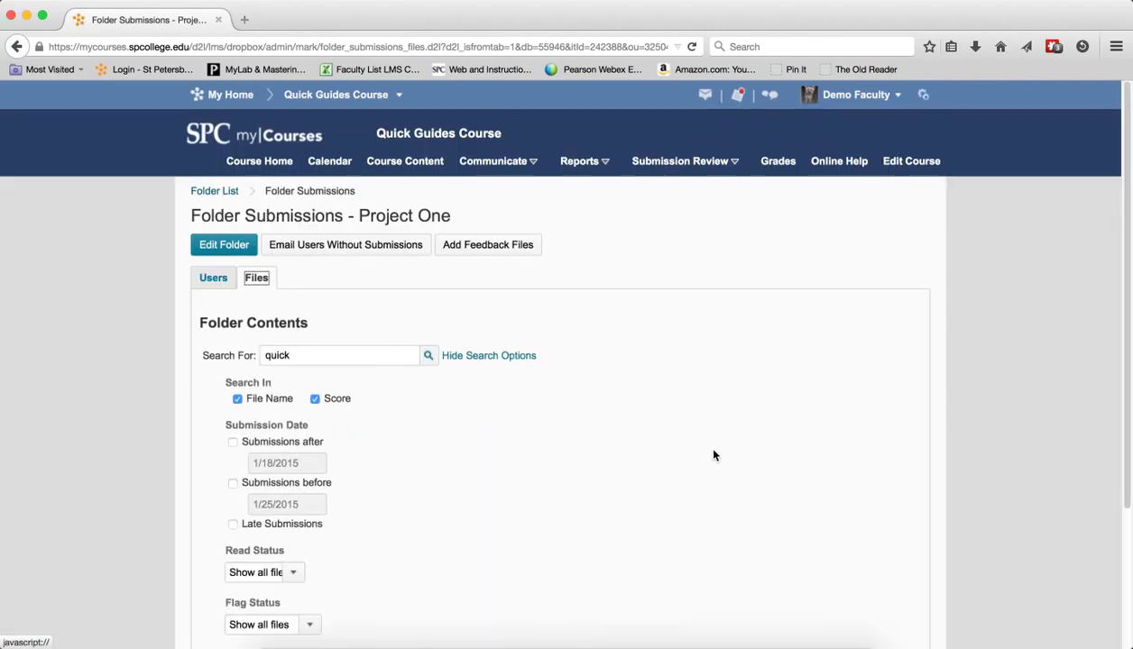
pyautogui.scroll(-3, 714, 456)
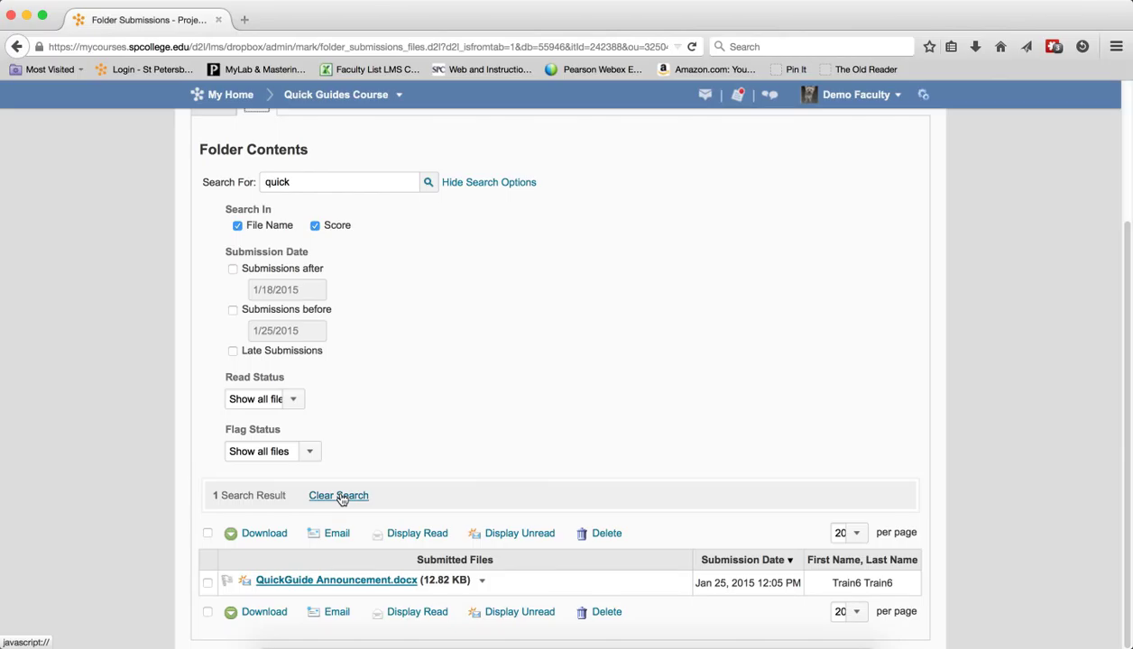
pyautogui.click(339, 496)
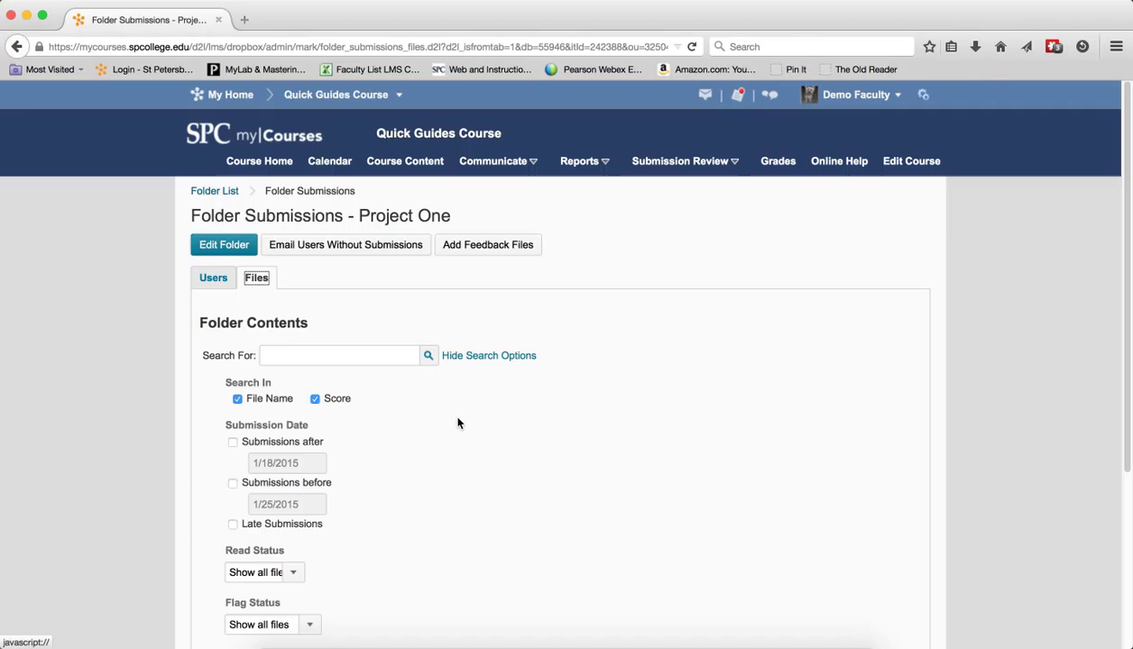
# Search for files submitted after 1/23/2015, then clear the search
pyautogui.scroll(-2, 458, 423)
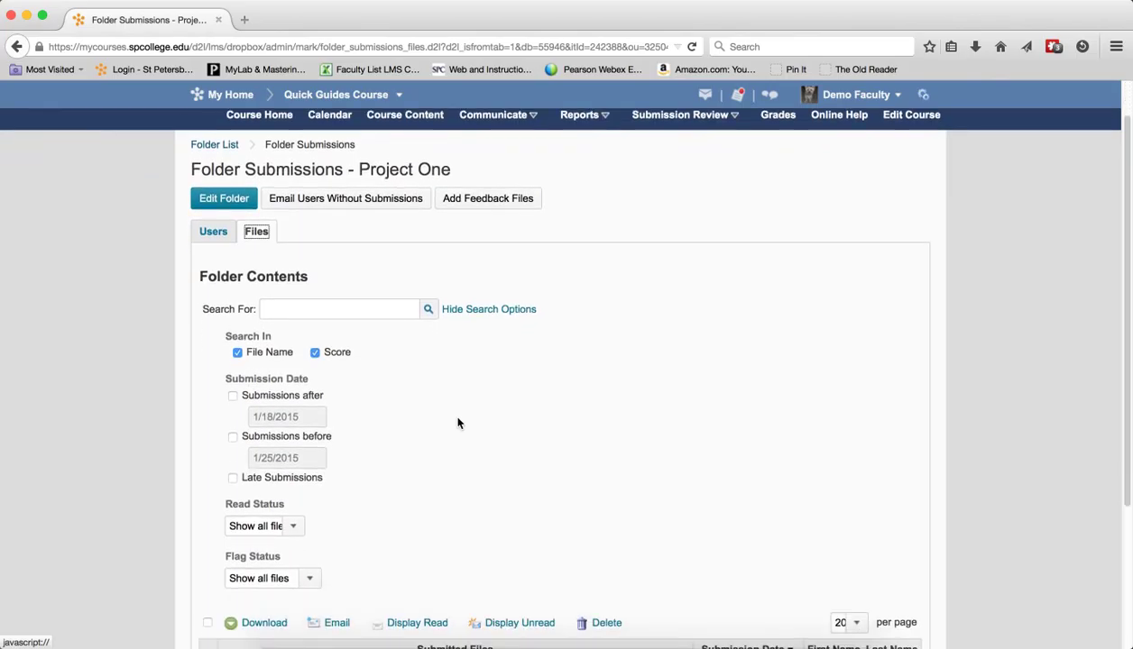
pyautogui.click(232, 397)
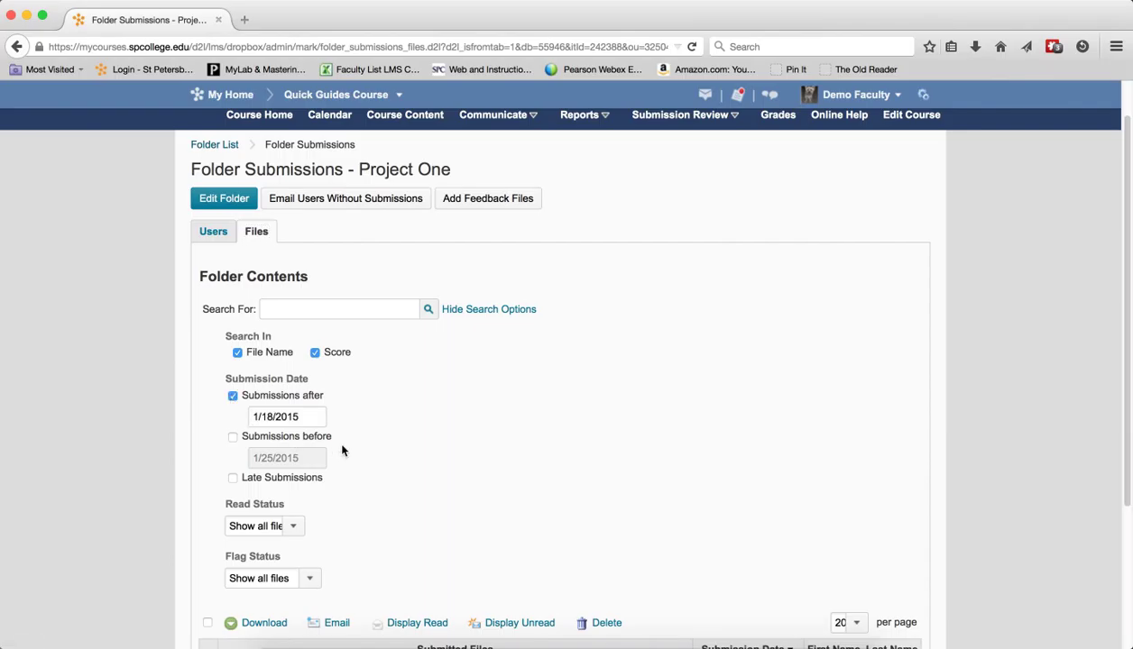
pyautogui.click(274, 417)
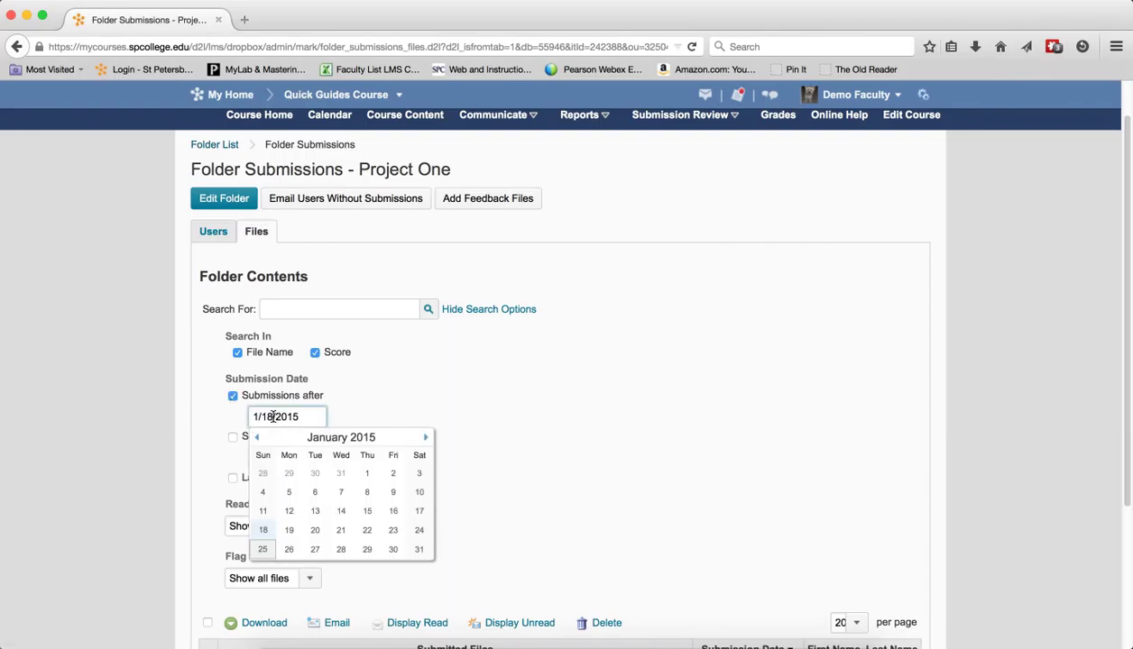
pyautogui.click(377, 531)
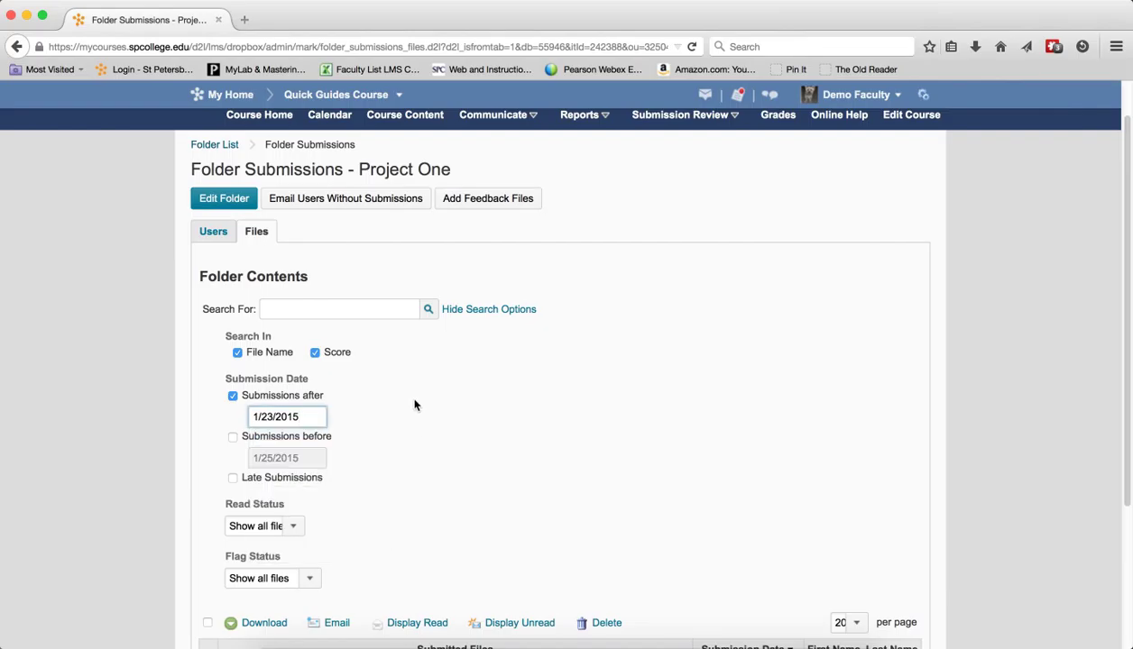
pyautogui.click(429, 311)
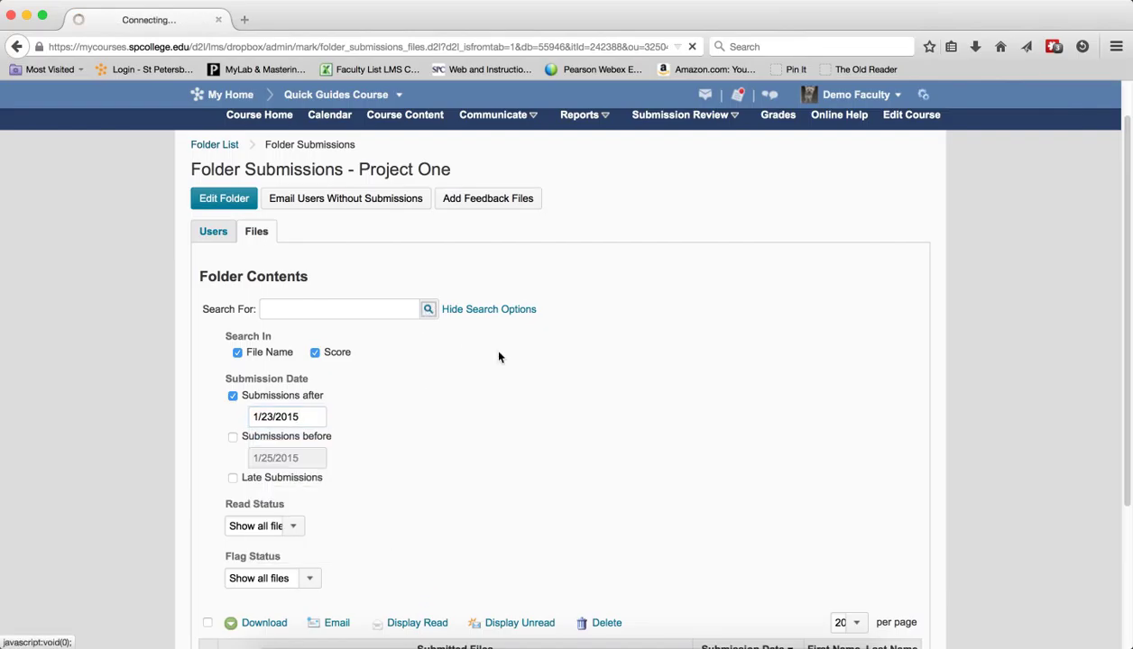
pyautogui.scroll(-3, 582, 399)
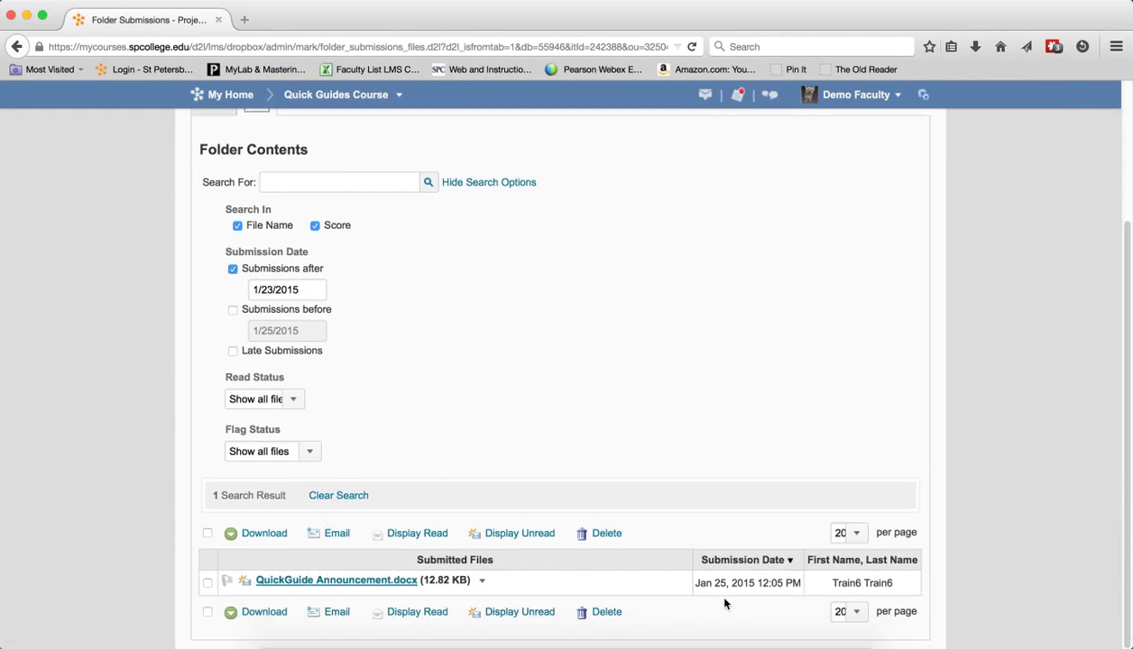
pyautogui.scroll(1, 322, 581)
pyautogui.click(339, 525)
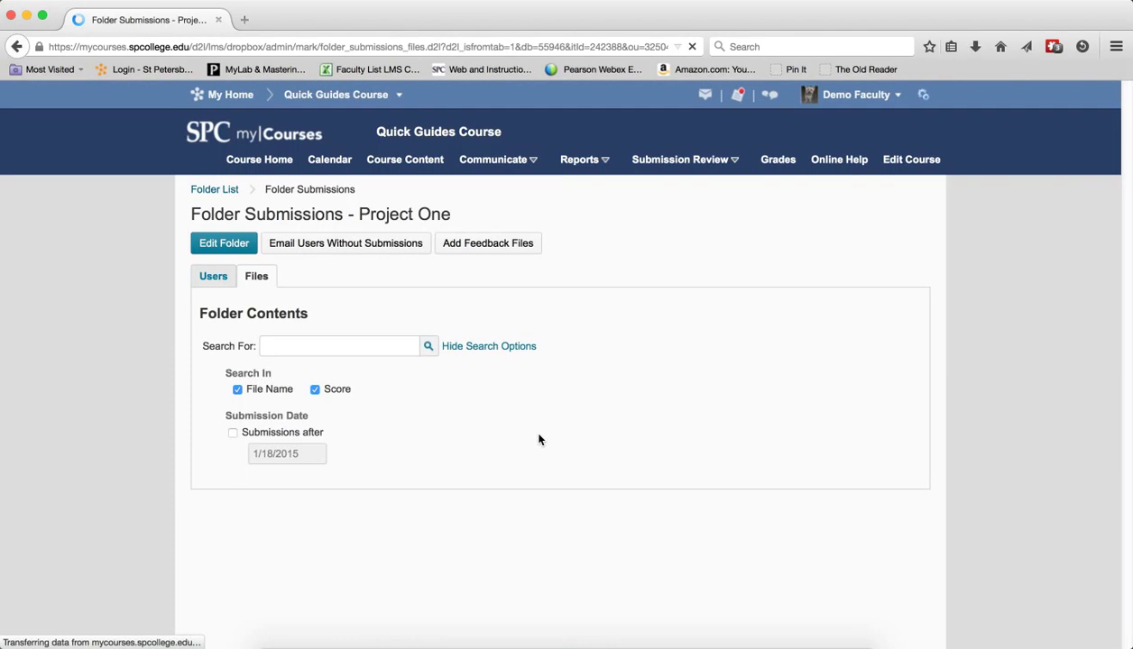
# Search for files submitted before 1/22/2015, then clear the search
pyautogui.scroll(-1, 484, 455)
pyautogui.scroll(-5, 486, 459)
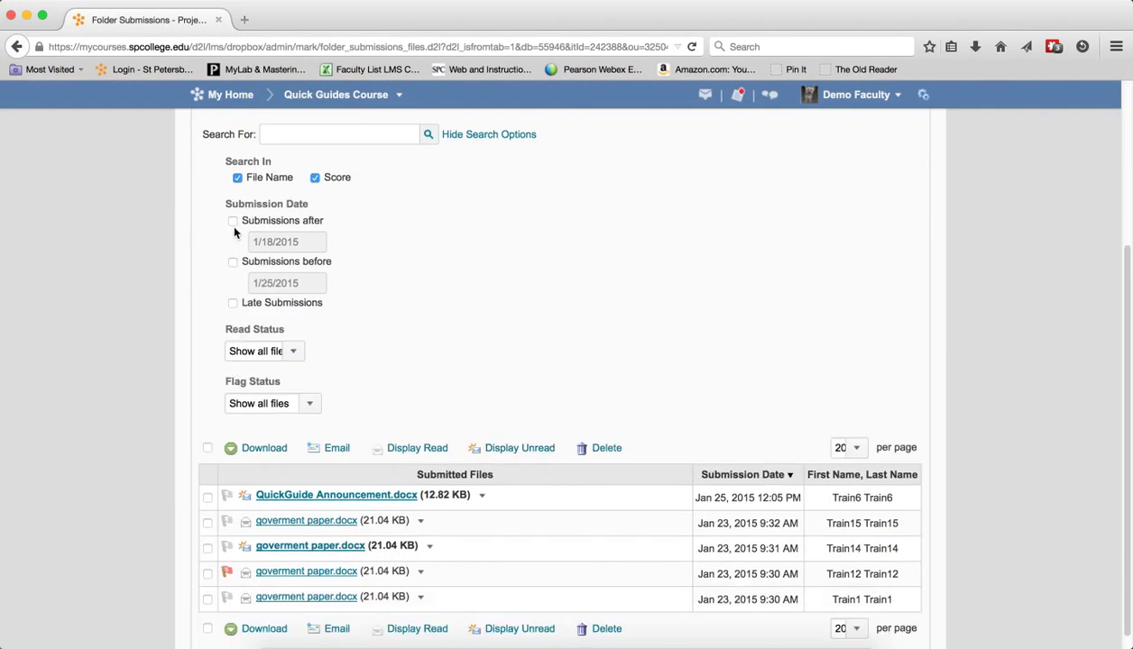
pyautogui.click(231, 261)
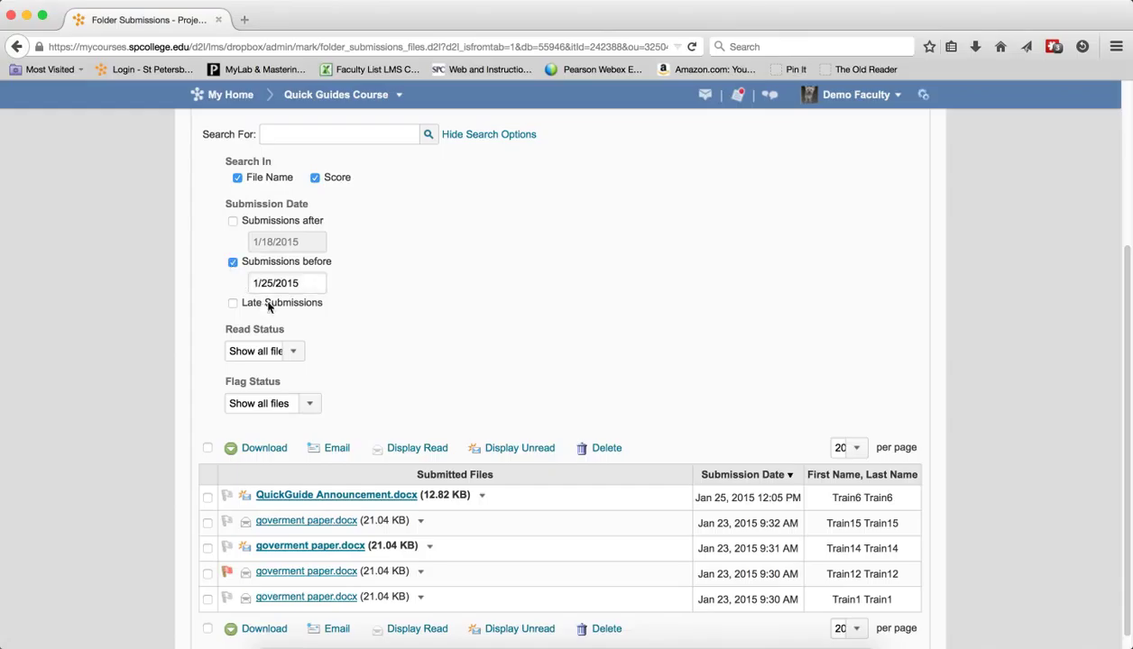
pyautogui.click(283, 282)
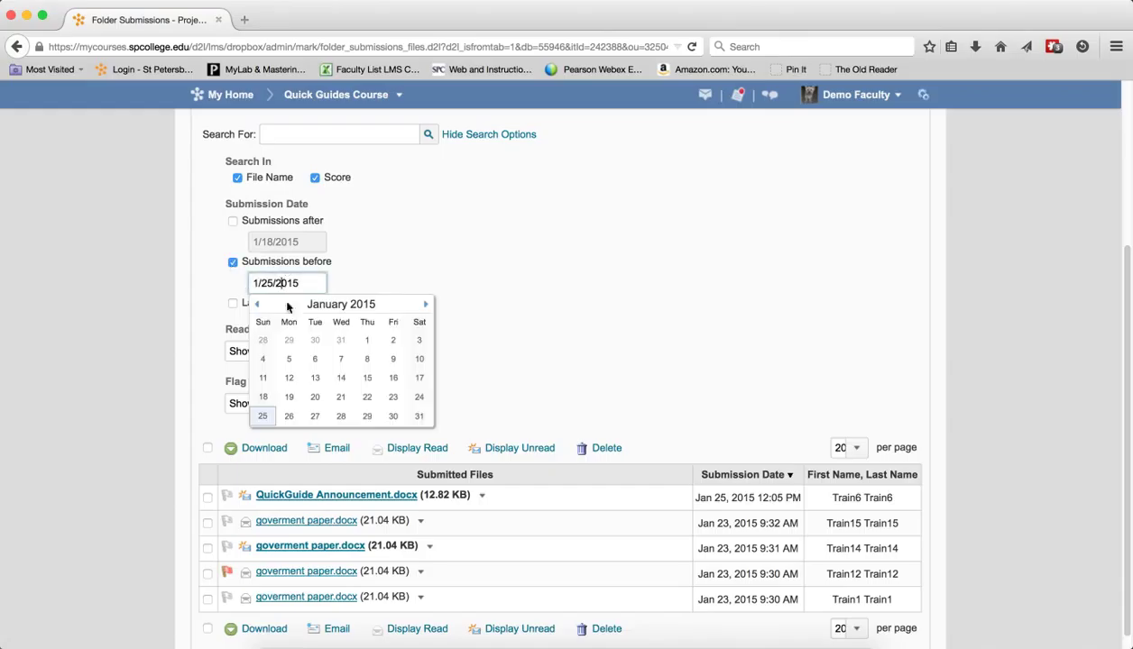
pyautogui.click(367, 397)
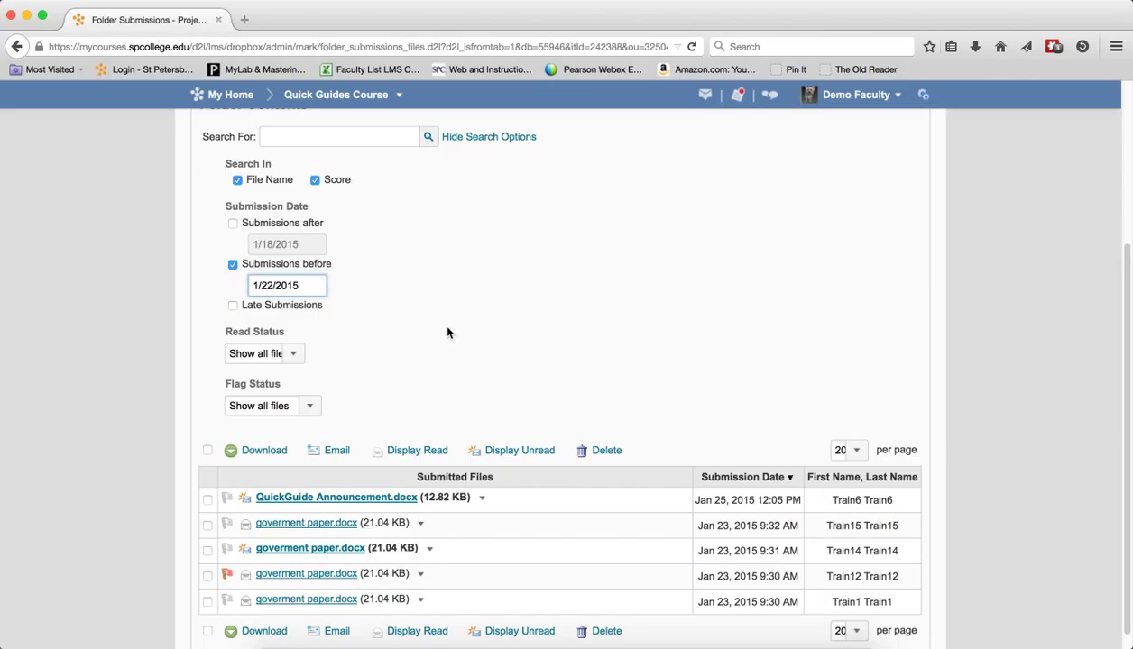
pyautogui.scroll(1, 438, 320)
pyautogui.click(428, 162)
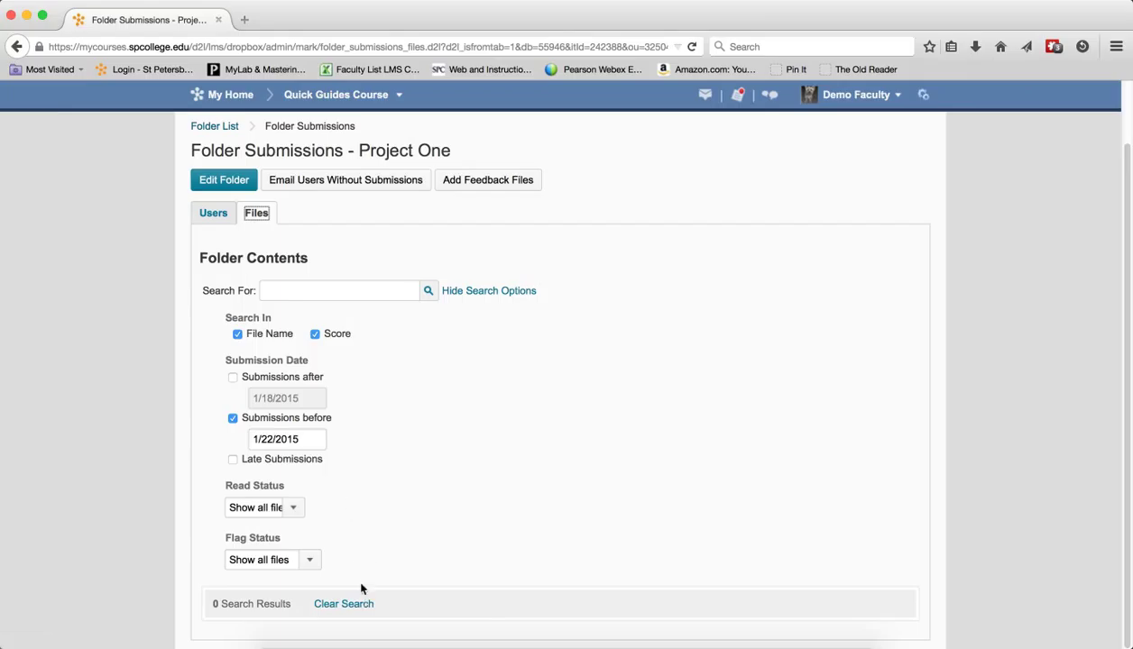
pyautogui.click(352, 604)
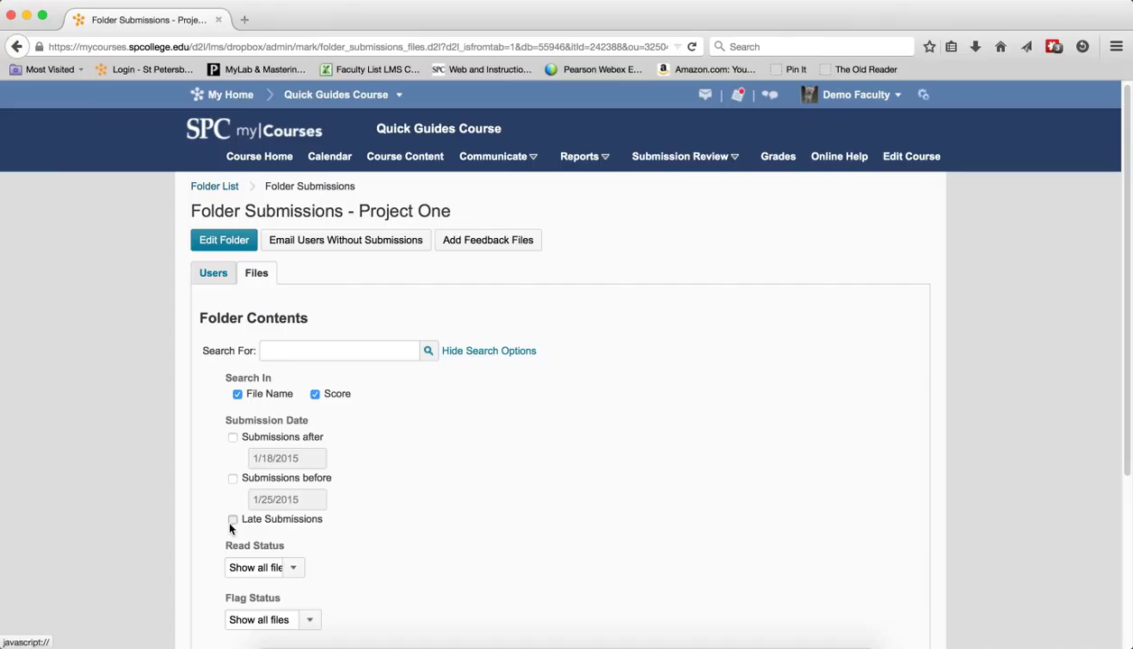
# Search the folder for late submissions only, then clear the search
pyautogui.click(232, 523)
pyautogui.click(428, 356)
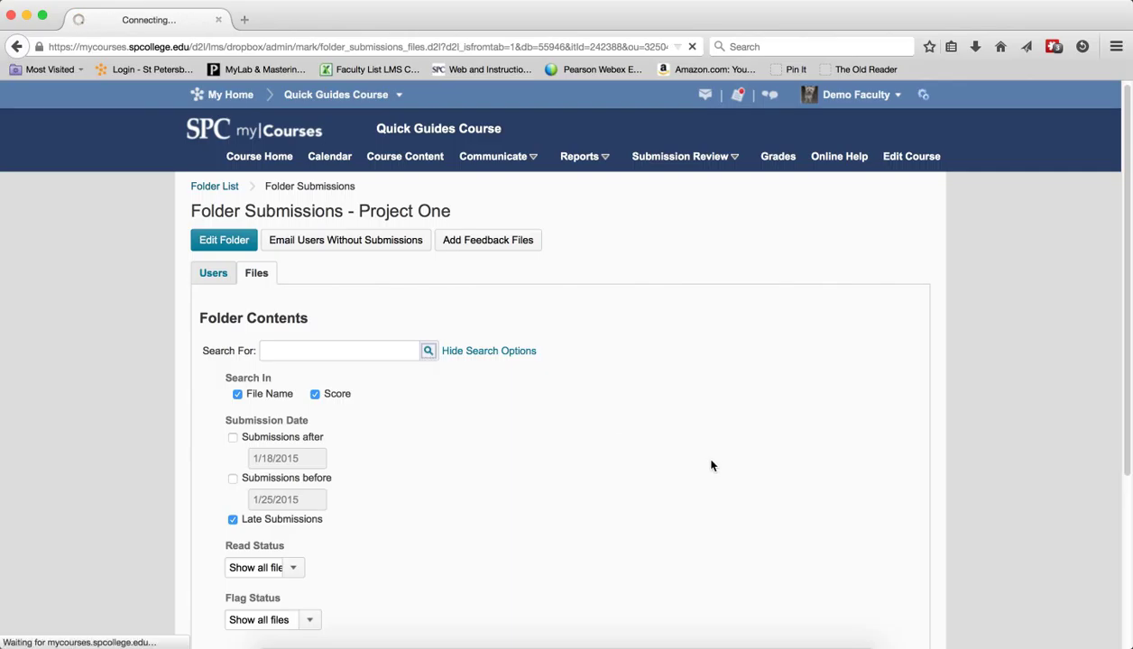
pyautogui.scroll(-2, 708, 467)
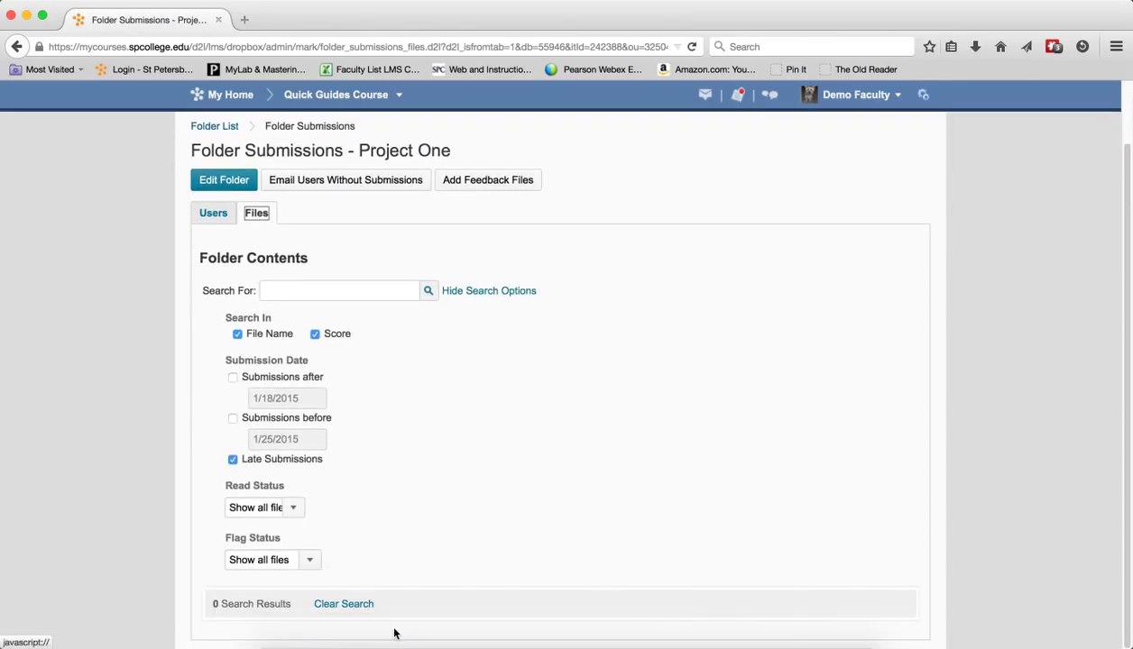
pyautogui.click(342, 609)
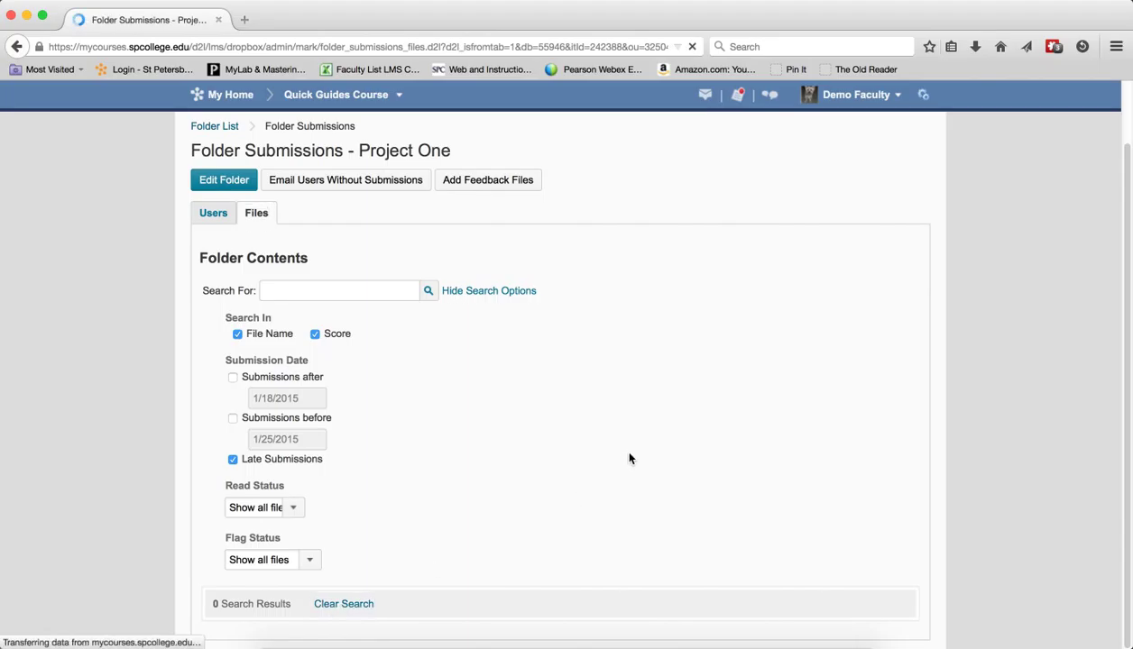
# Search the submitted files with the read status set to Read files, then clear the search
pyautogui.scroll(-5, 678, 441)
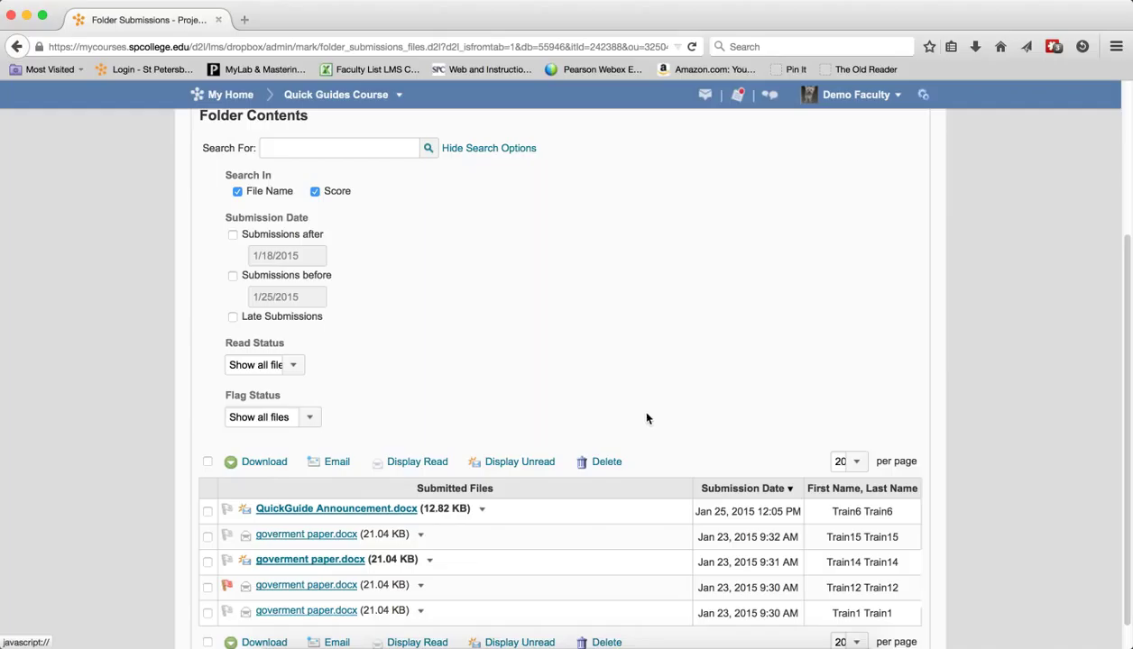
pyautogui.click(286, 365)
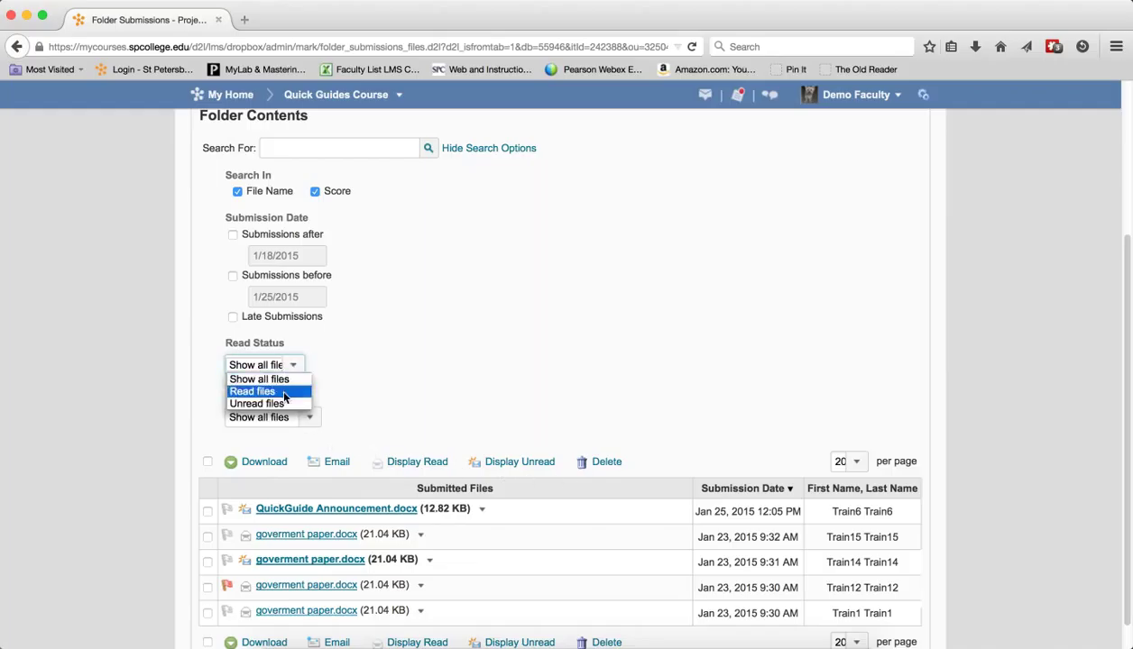
pyautogui.click(285, 393)
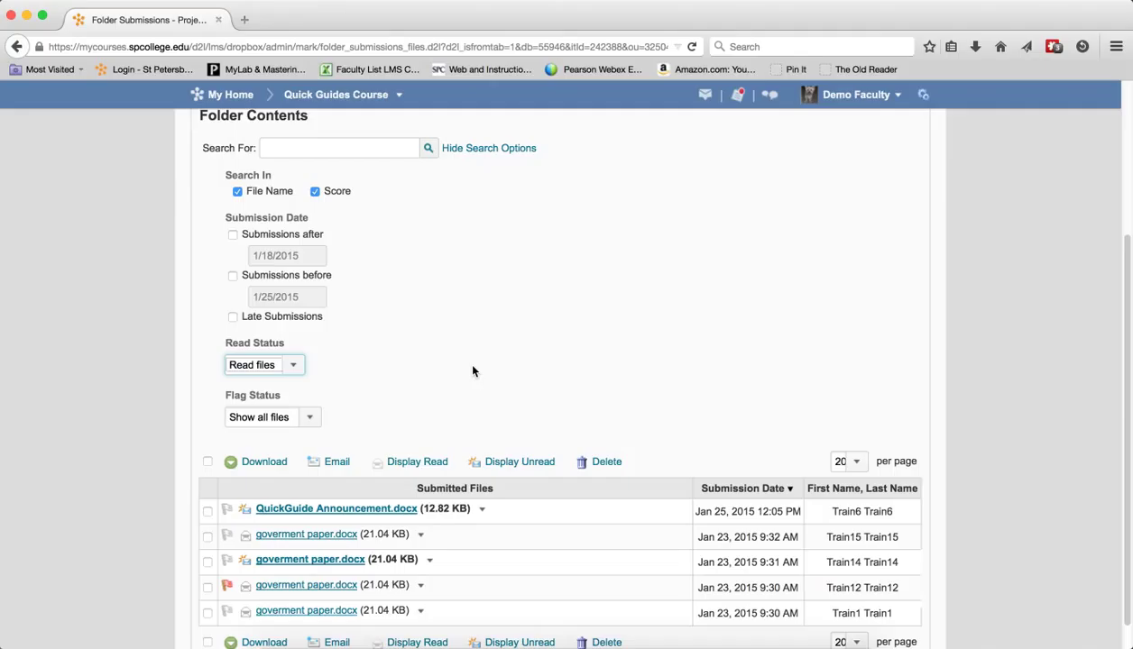
pyautogui.click(429, 149)
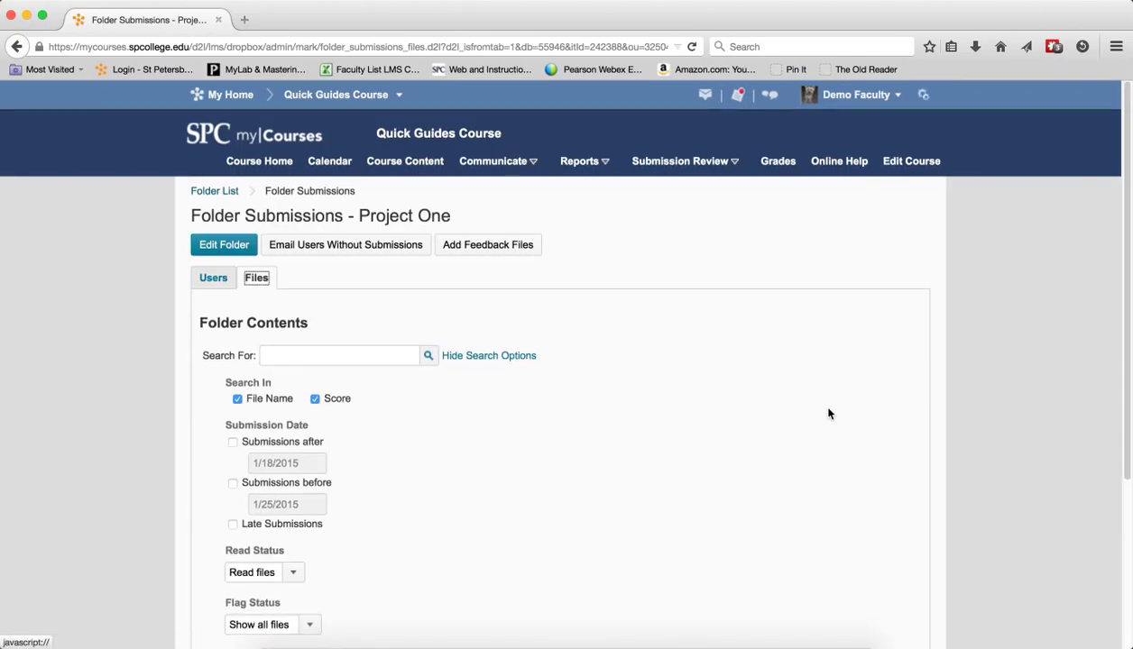
pyautogui.scroll(-5, 826, 407)
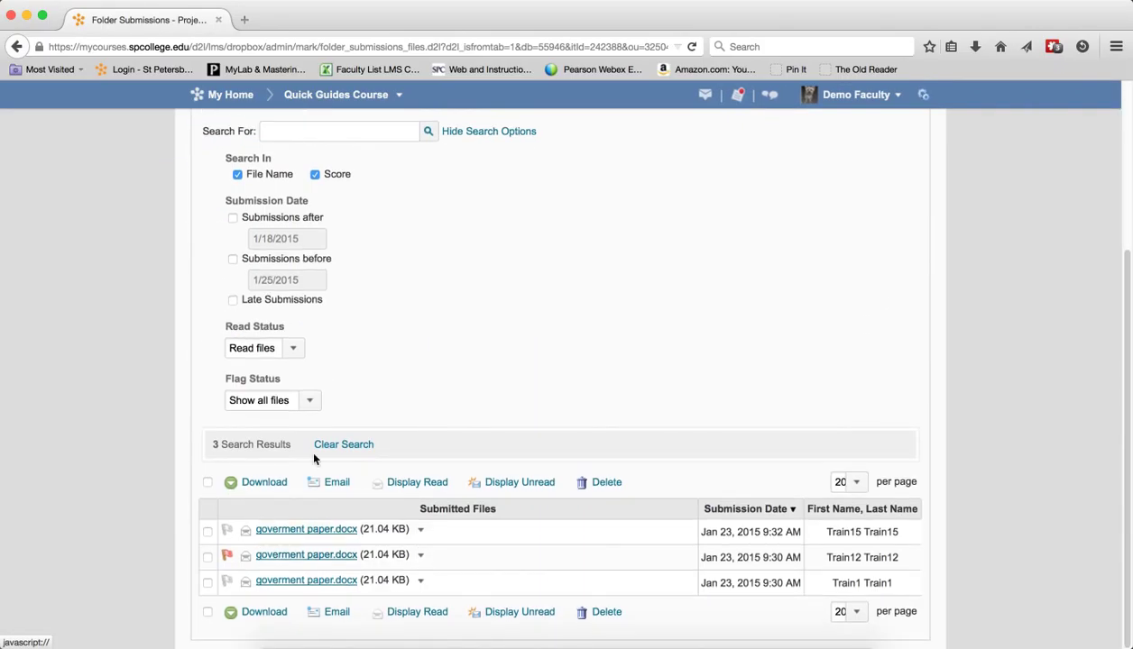
pyautogui.click(344, 446)
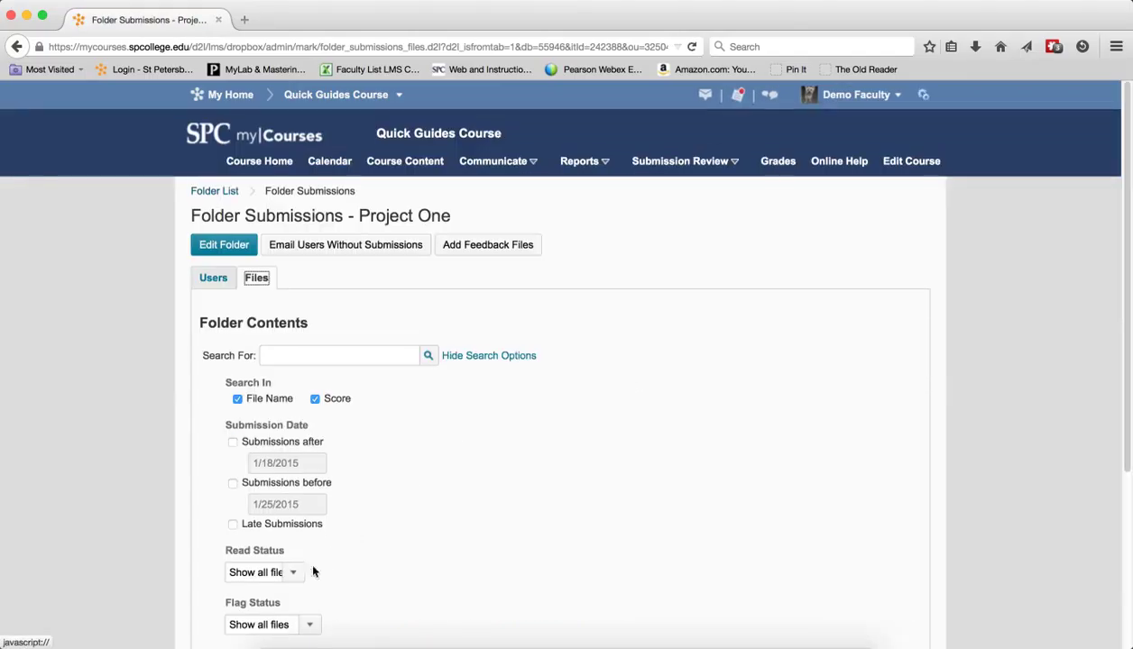
# Search the submitted files with the read status set to Unread files
pyautogui.click(295, 573)
pyautogui.click(270, 611)
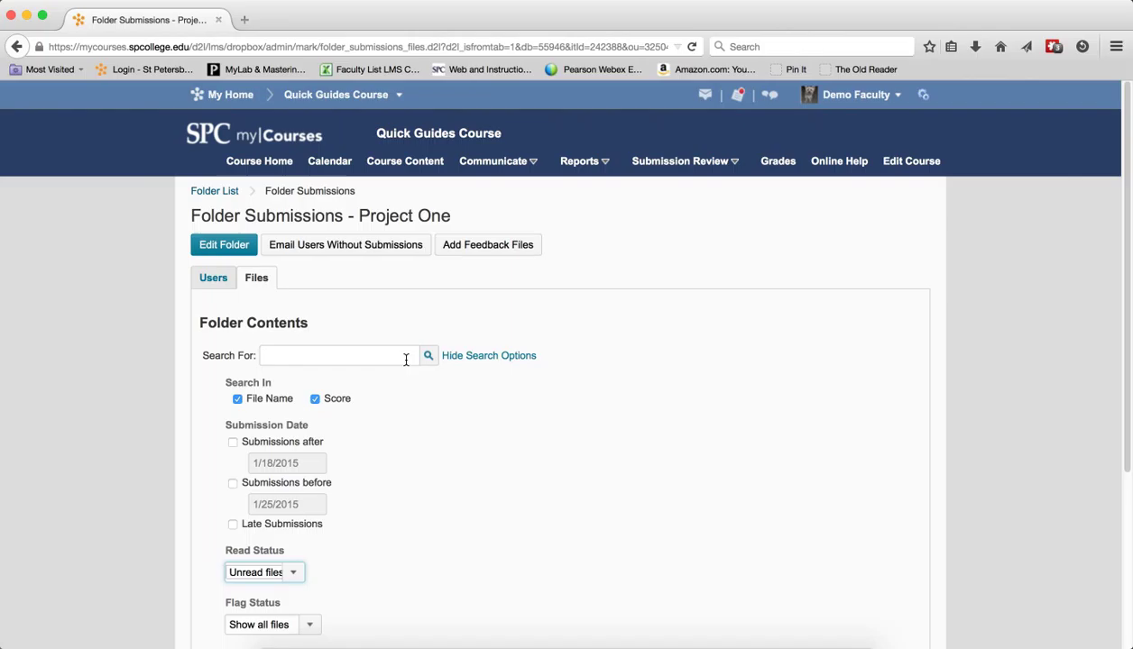
pyautogui.click(428, 355)
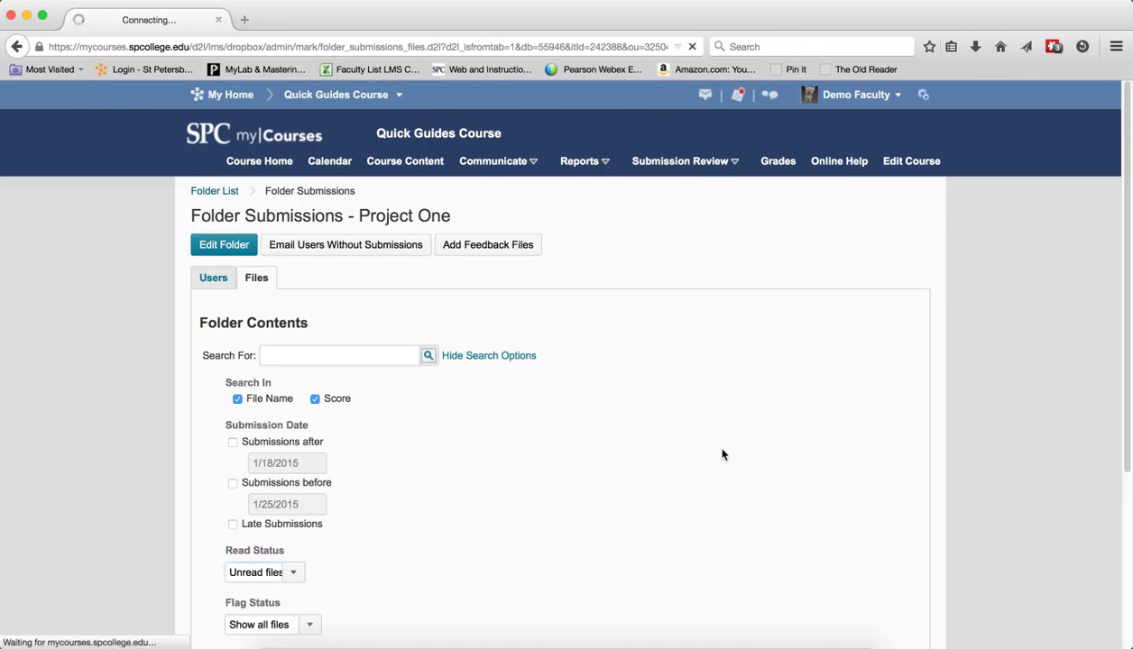
# Review the unread files found in the Project One folder, then clear the search
pyautogui.scroll(-5, 721, 453)
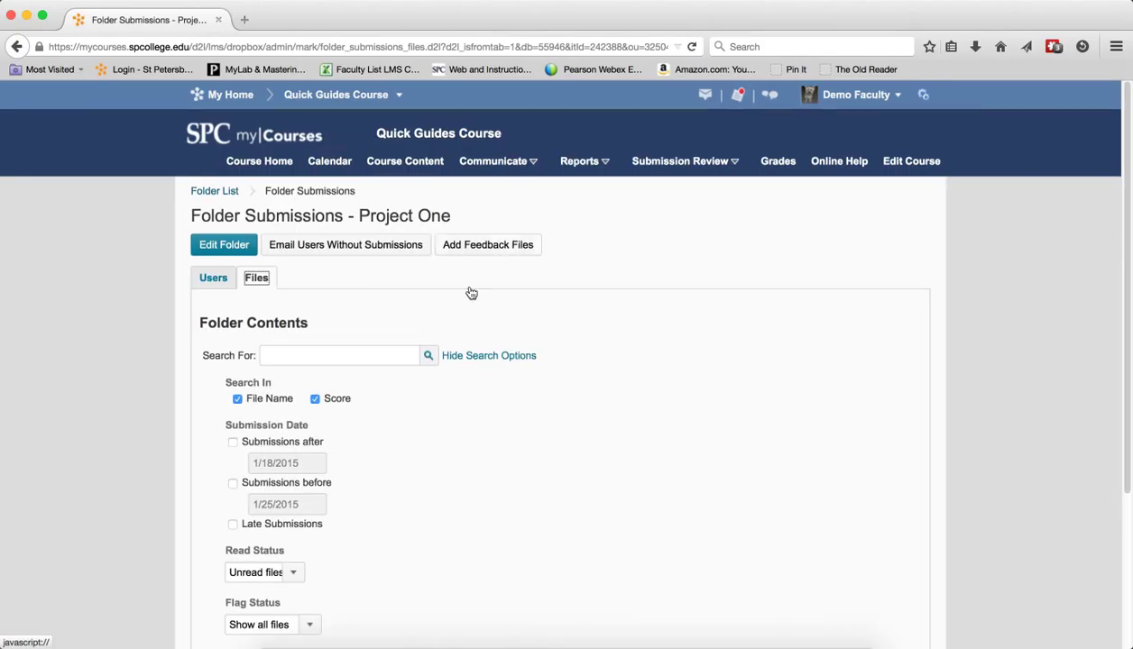
pyautogui.scroll(-4, 600, 448)
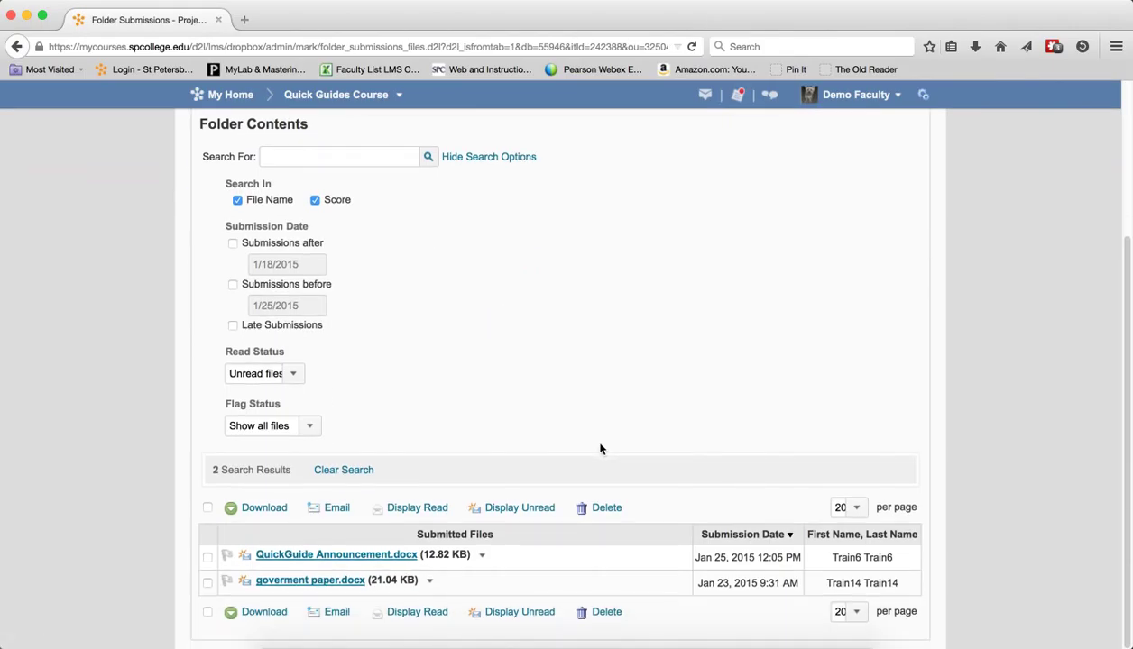
pyautogui.click(343, 469)
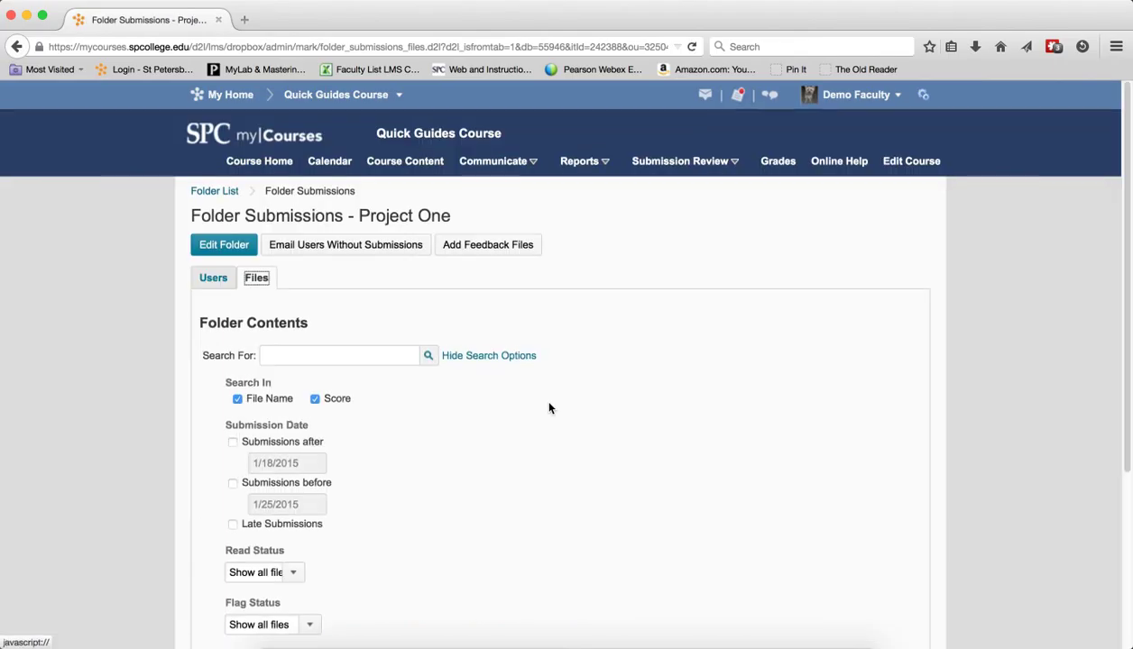
# Search the submitted files with the flag status set to Files with flags
pyautogui.scroll(-5, 550, 408)
pyautogui.click(309, 389)
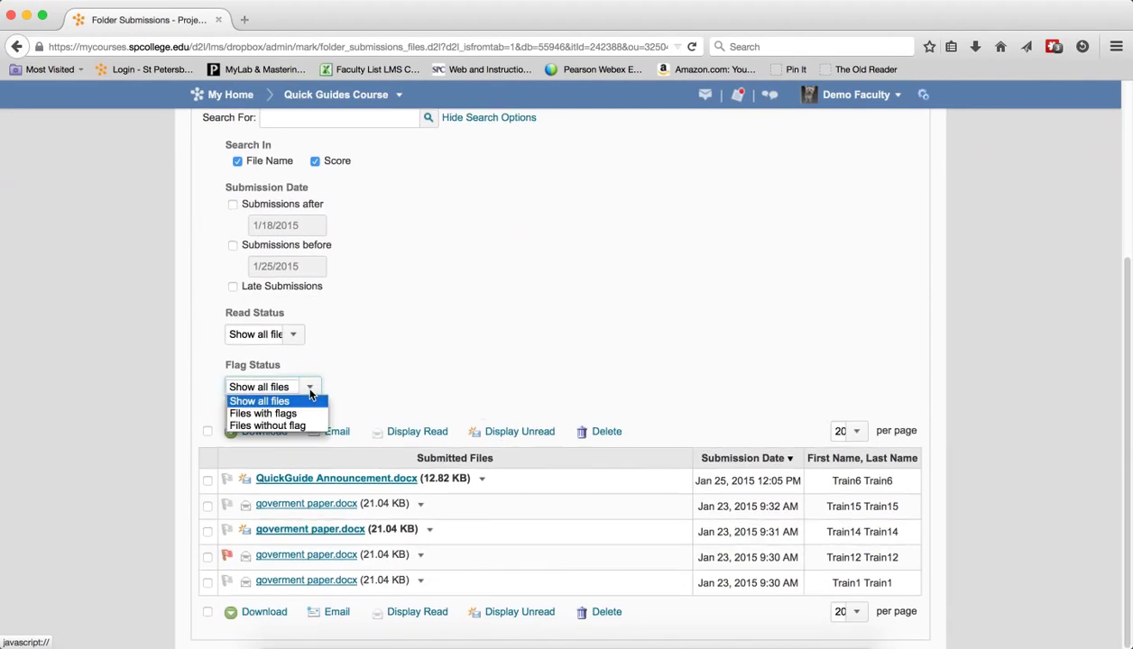
pyautogui.click(302, 414)
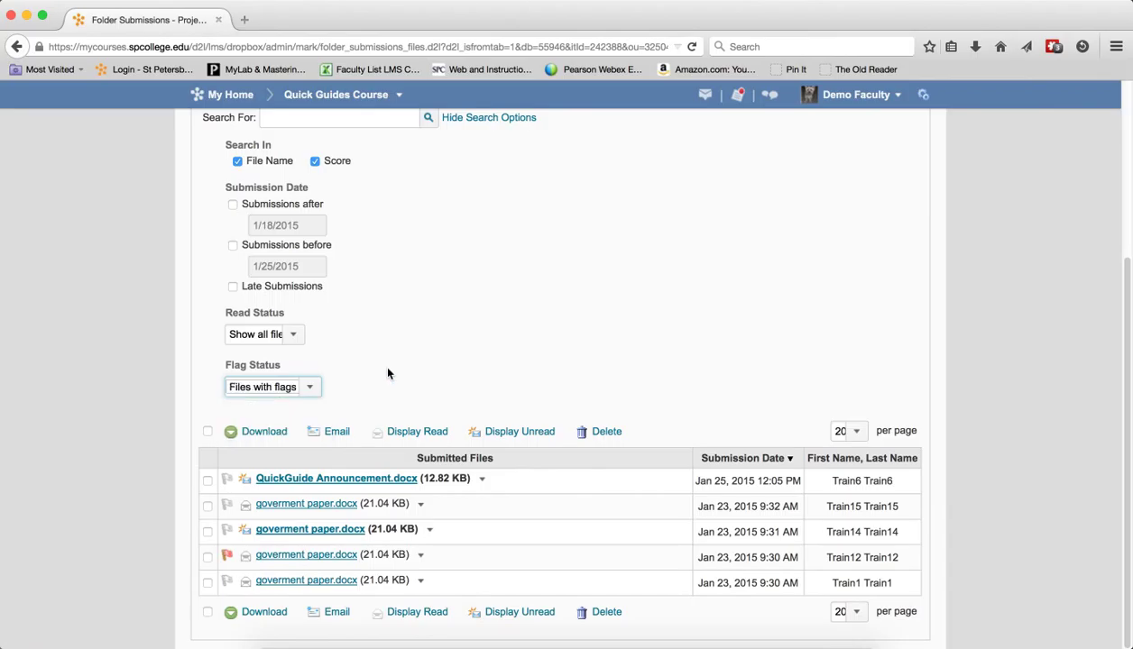
pyautogui.click(429, 168)
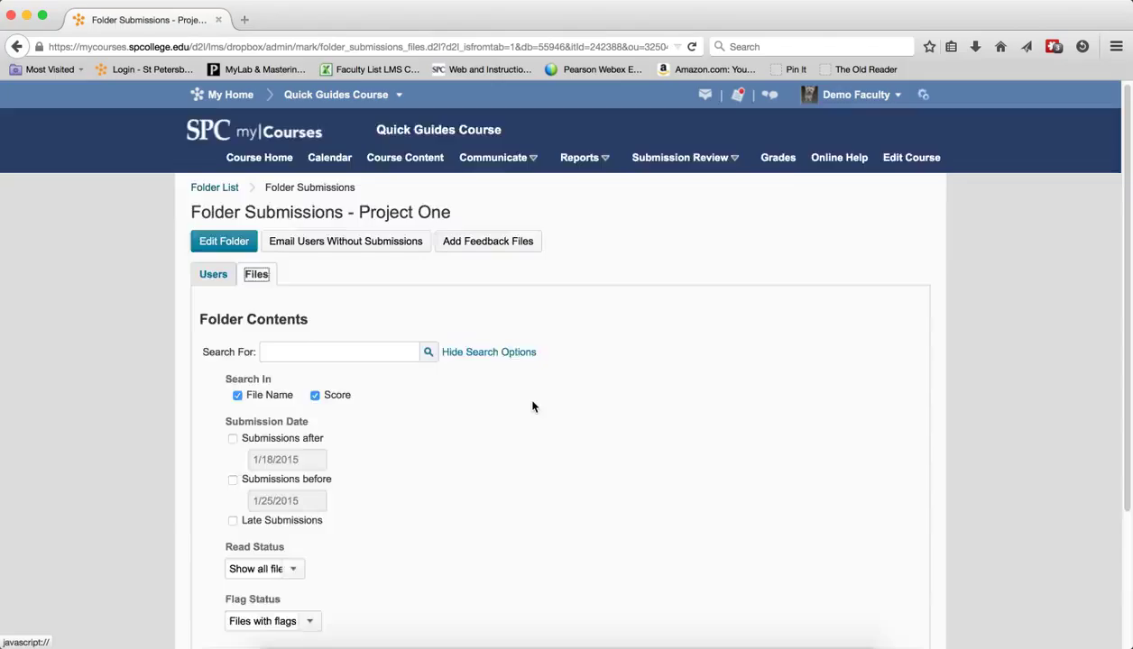
pyautogui.scroll(-4, 532, 406)
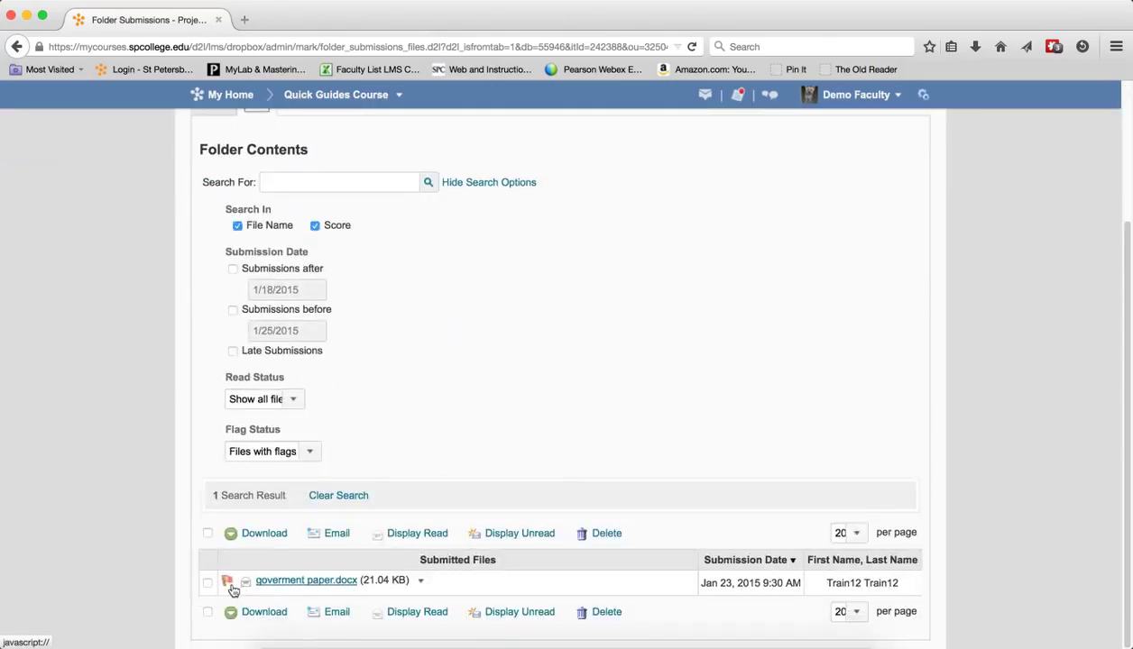
# Search the submitted files with the flag status set to Files without flag, then clear the search
pyautogui.click(309, 451)
pyautogui.click(307, 494)
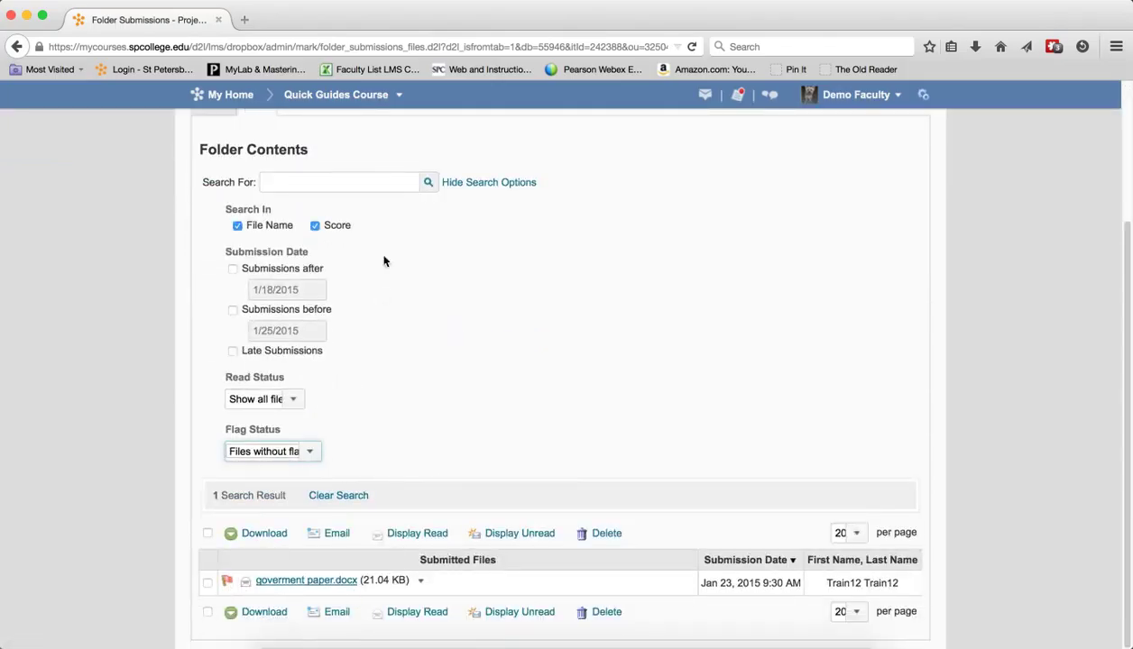
pyautogui.click(428, 183)
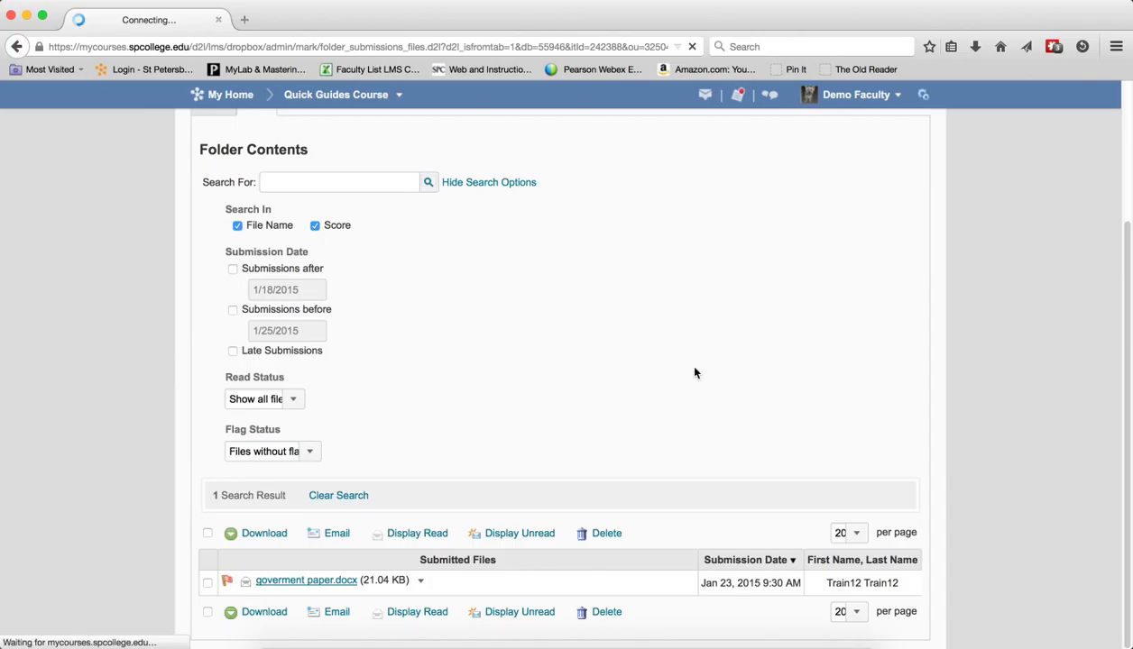
pyautogui.scroll(-5, 702, 404)
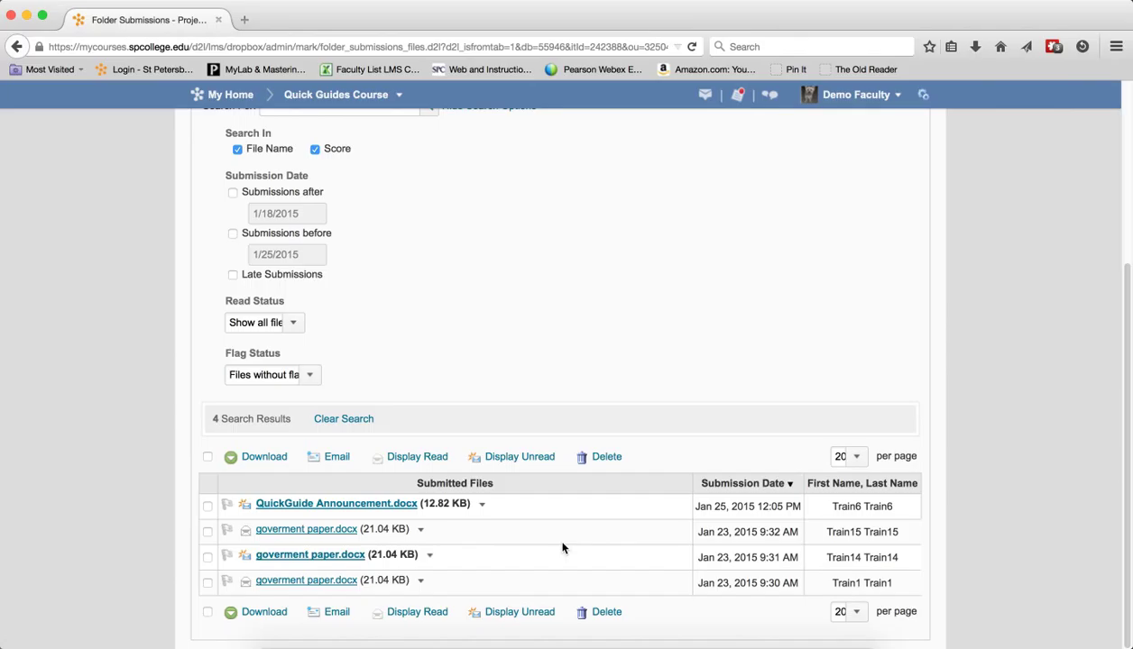
pyautogui.click(354, 420)
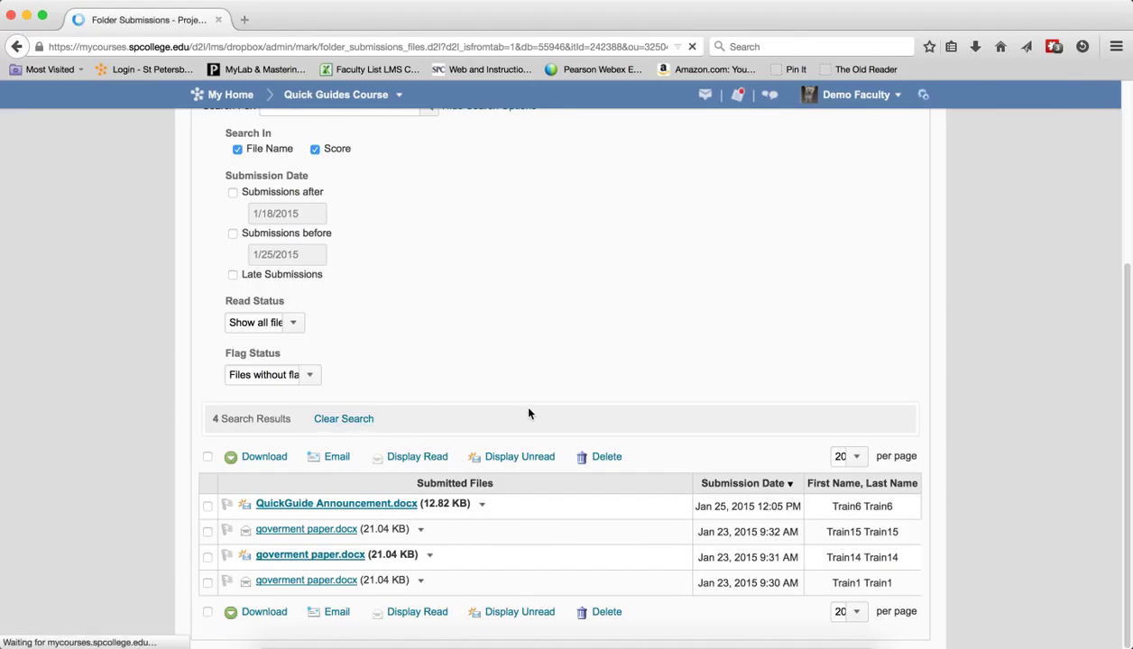